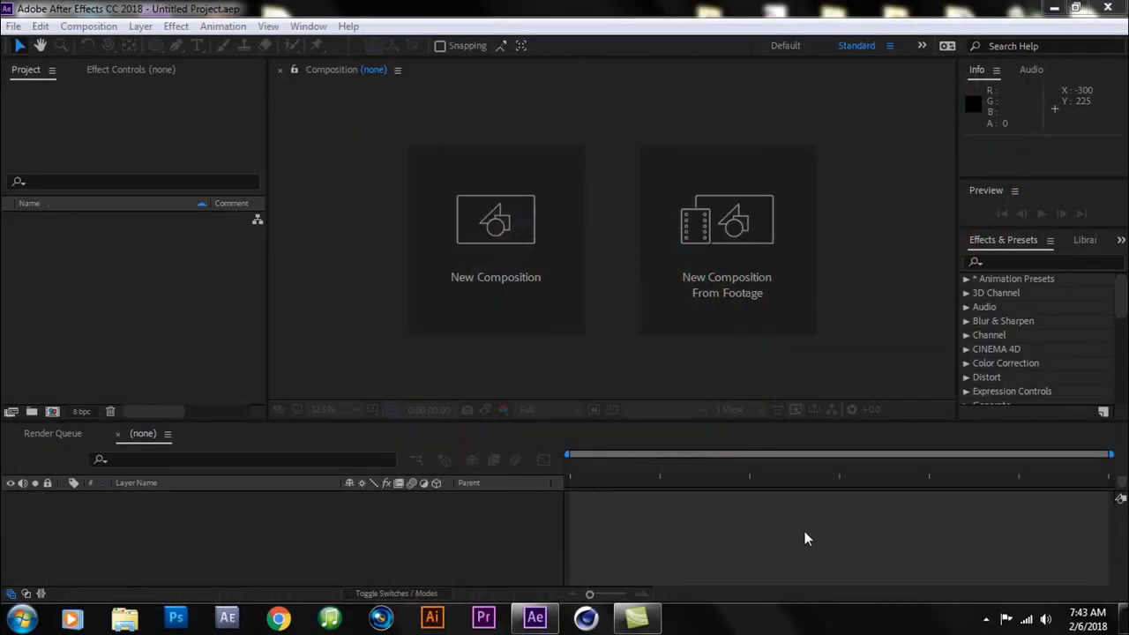
Step: Create Comp 1 from the HDTV 1080 29.97 preset at 1920×1080
left_click(527, 268)
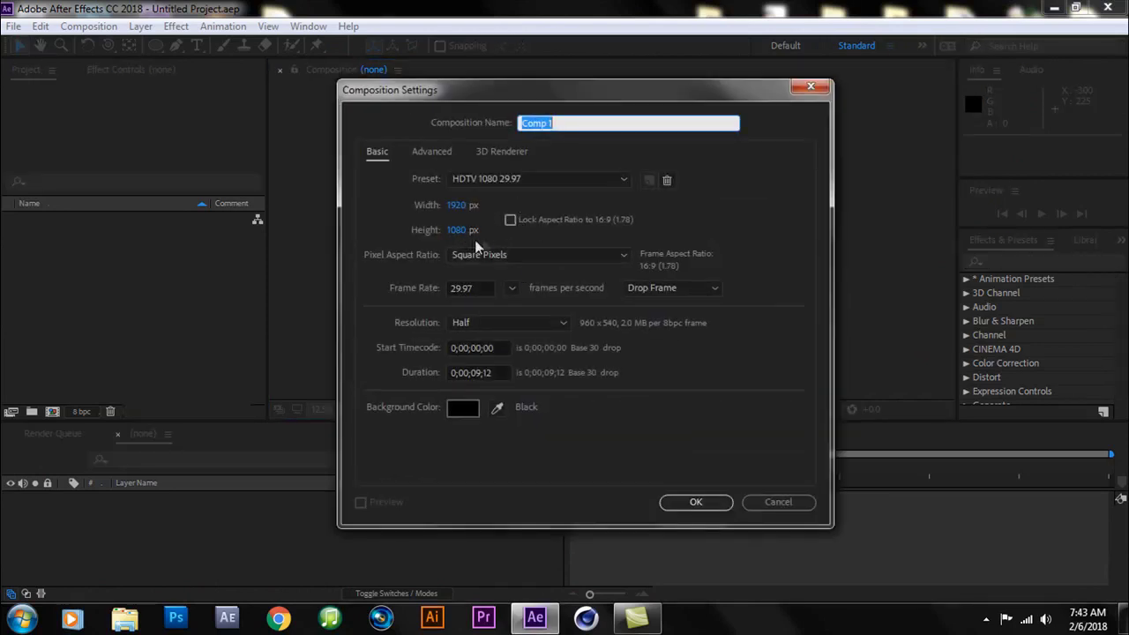
left_click(703, 503)
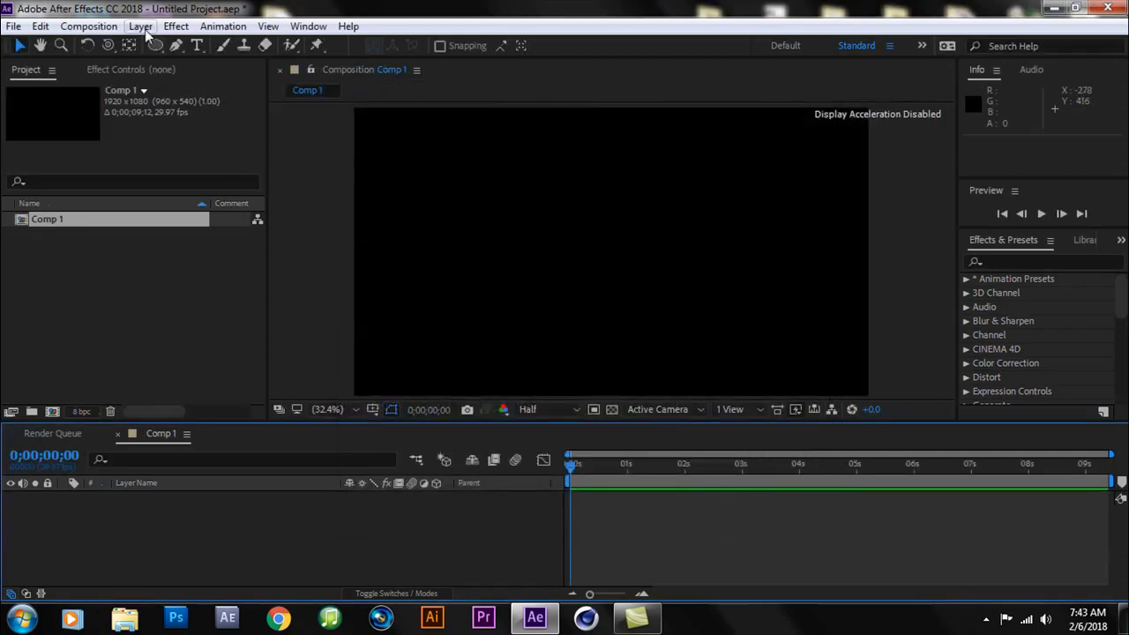
left_click(141, 26)
mouse_move(356, 27)
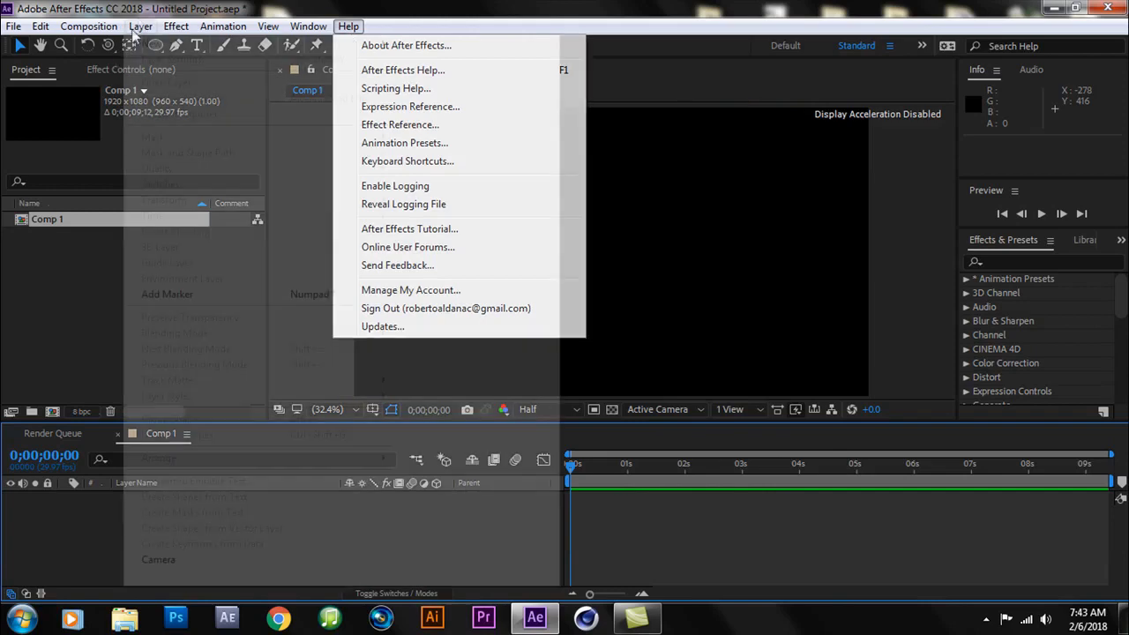
Step: Add a new shape layer and draw a centred circle with a white FFFFFF outline
mouse_move(377, 43)
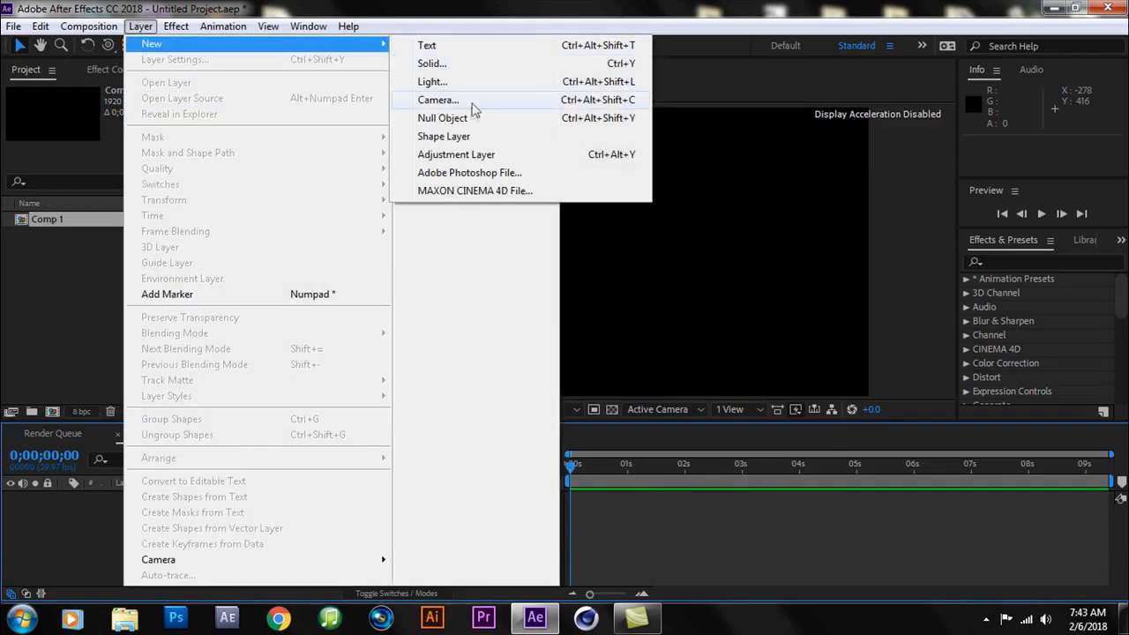
left_click(444, 137)
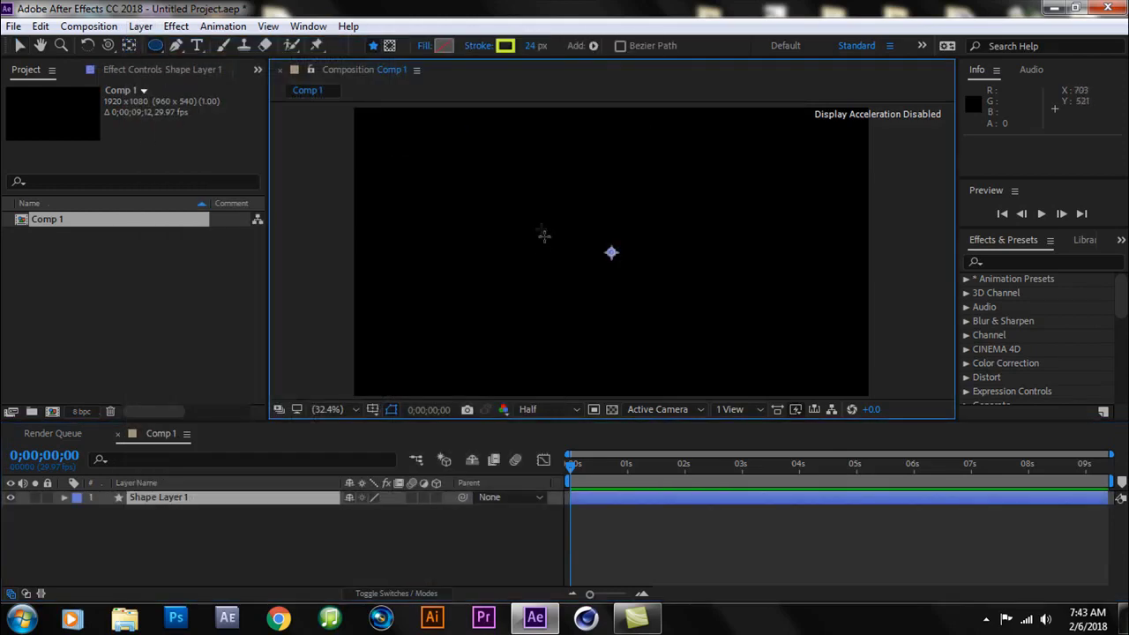
left_click_drag(543, 205, 664, 328)
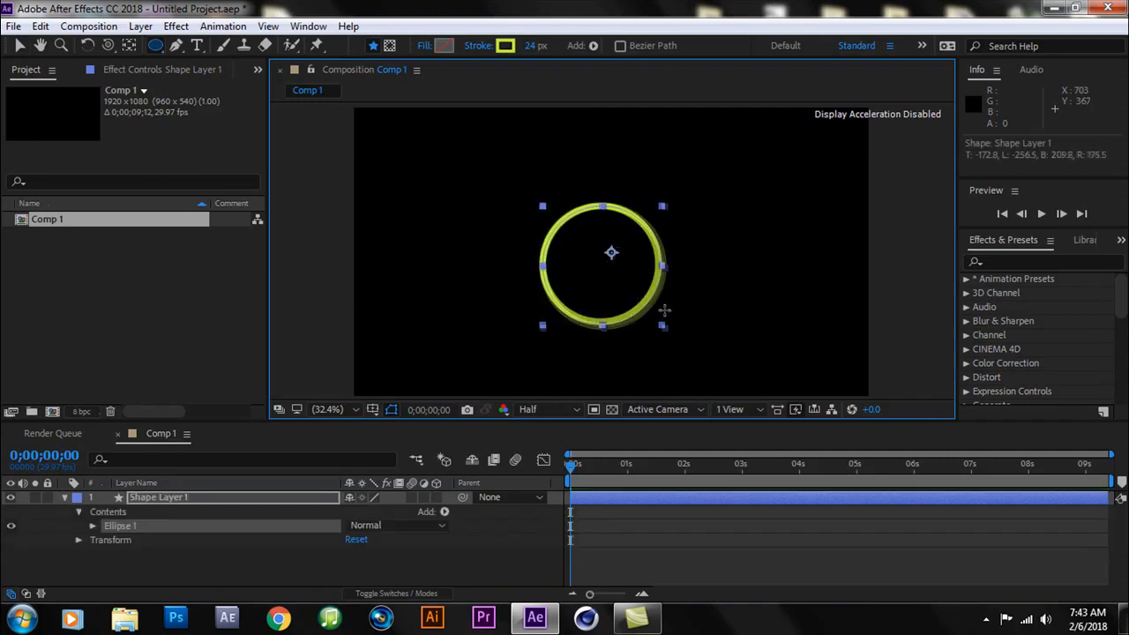
left_click(505, 46)
left_click(34, 113)
left_click(382, 113)
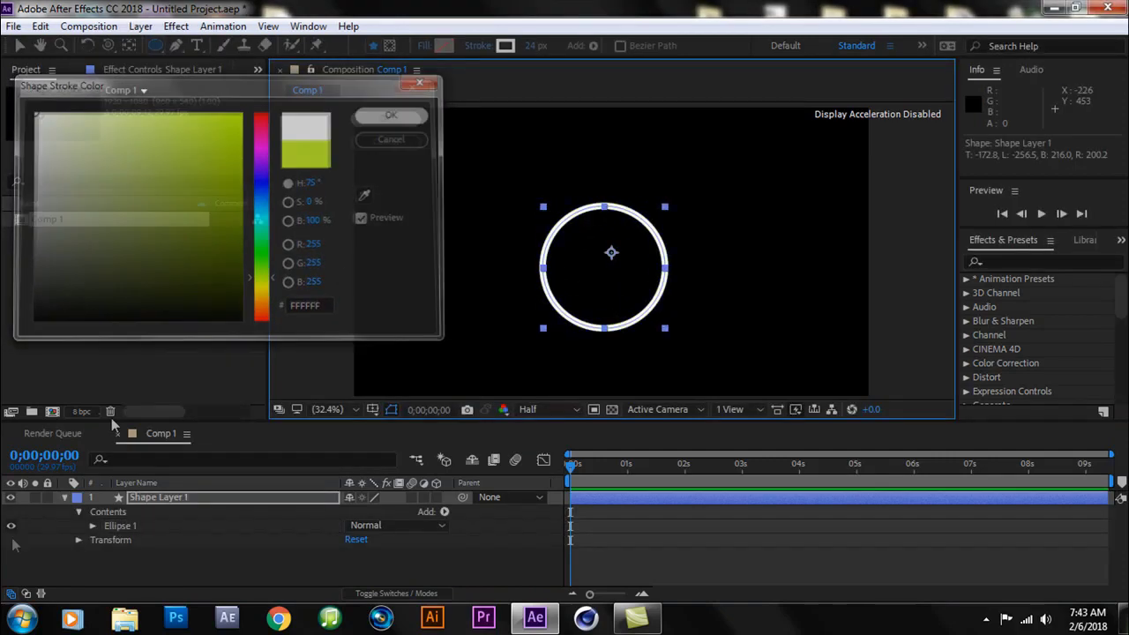
Step: Collapse Shape Layer 1's properties, select it and duplicate the ring with Ctrl+D
left_click(64, 499)
left_click(153, 501)
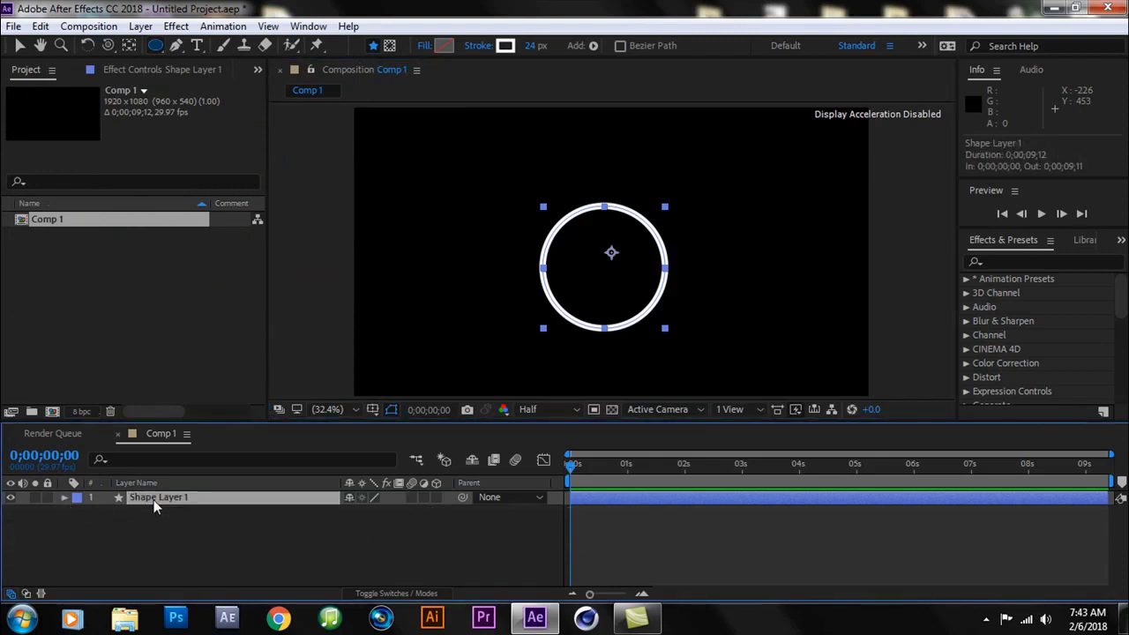
key("ctrl+d")
key("ctrl+d")
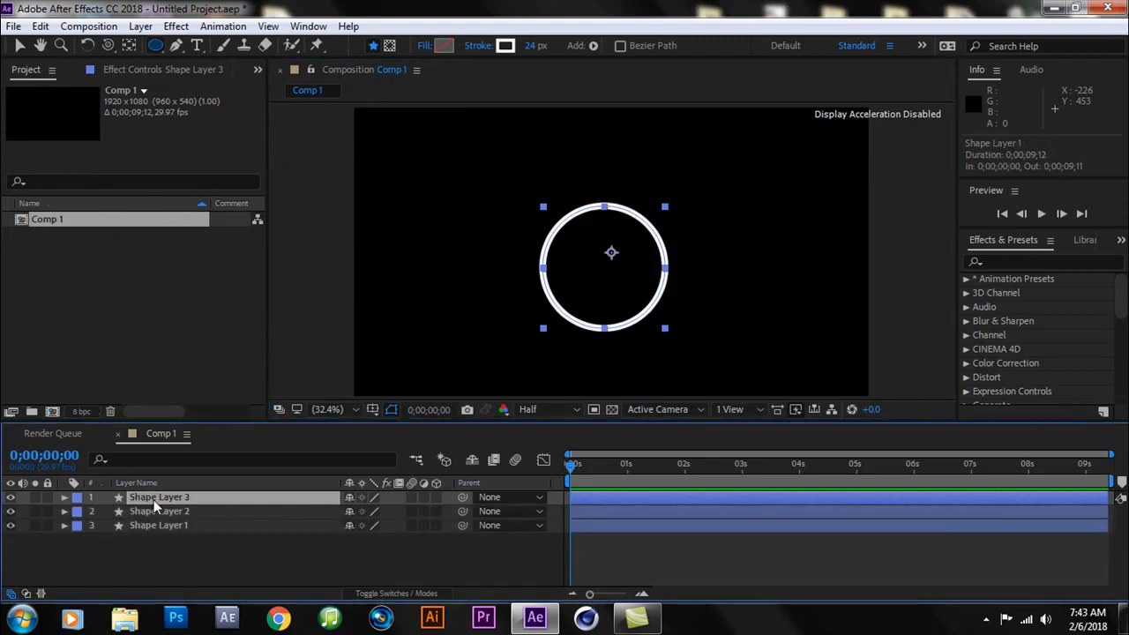
Step: Set the top copy's outline (Shape Layer 3) to cyan 16F8FB
left_click(504, 45)
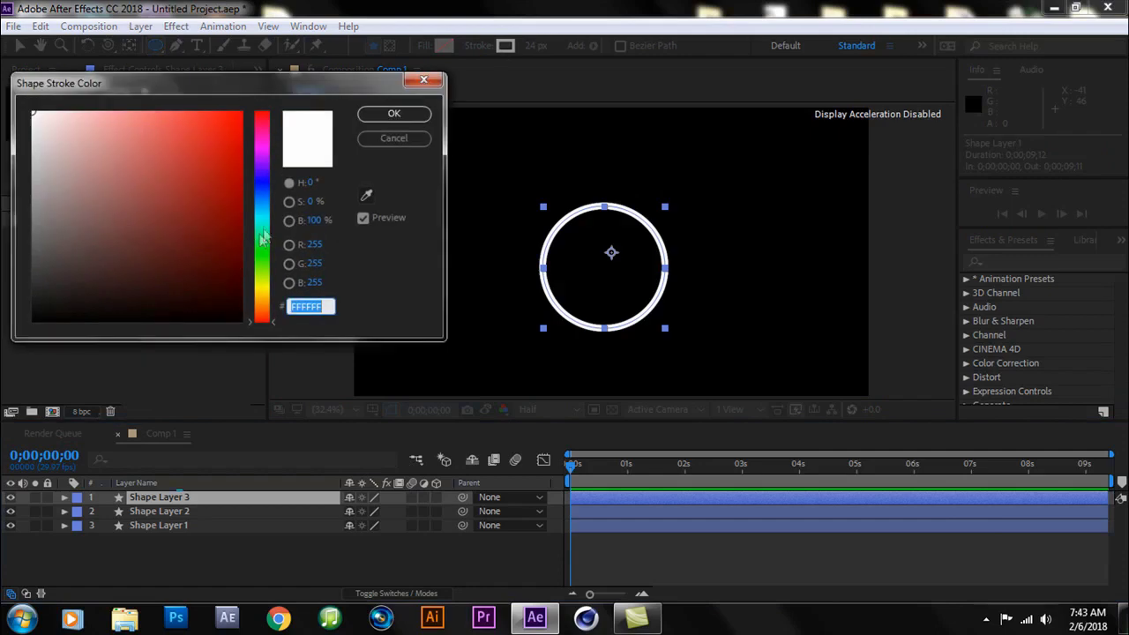
left_click(223, 128)
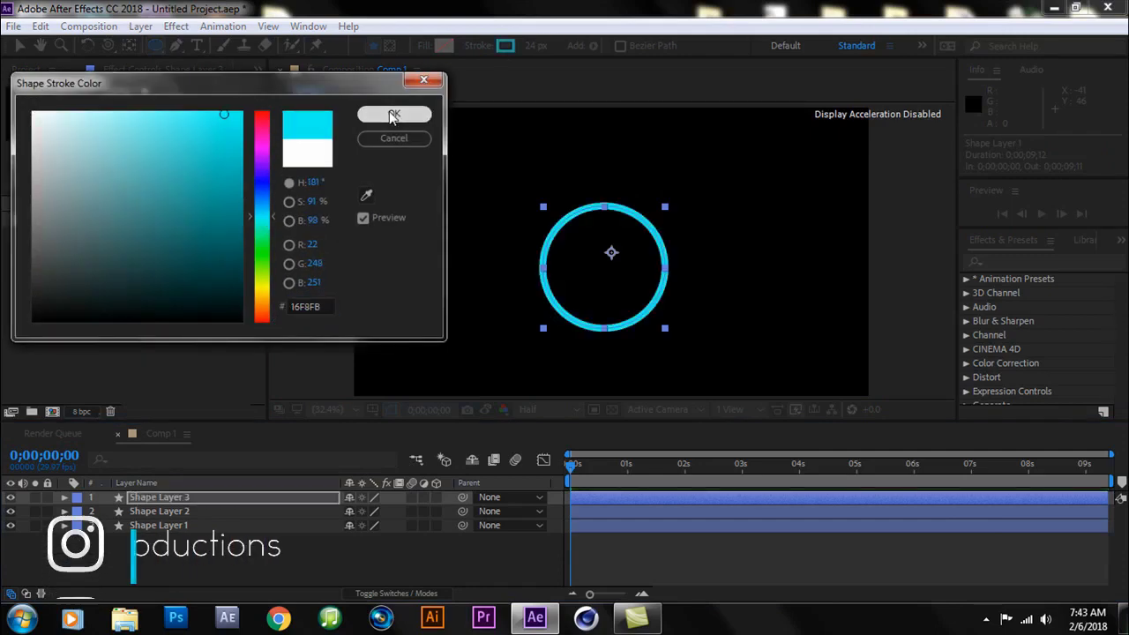
left_click(394, 113)
Step: Set Shape Layer 2's outline to red FC4D4D and return to the Selection tool
left_click(170, 511)
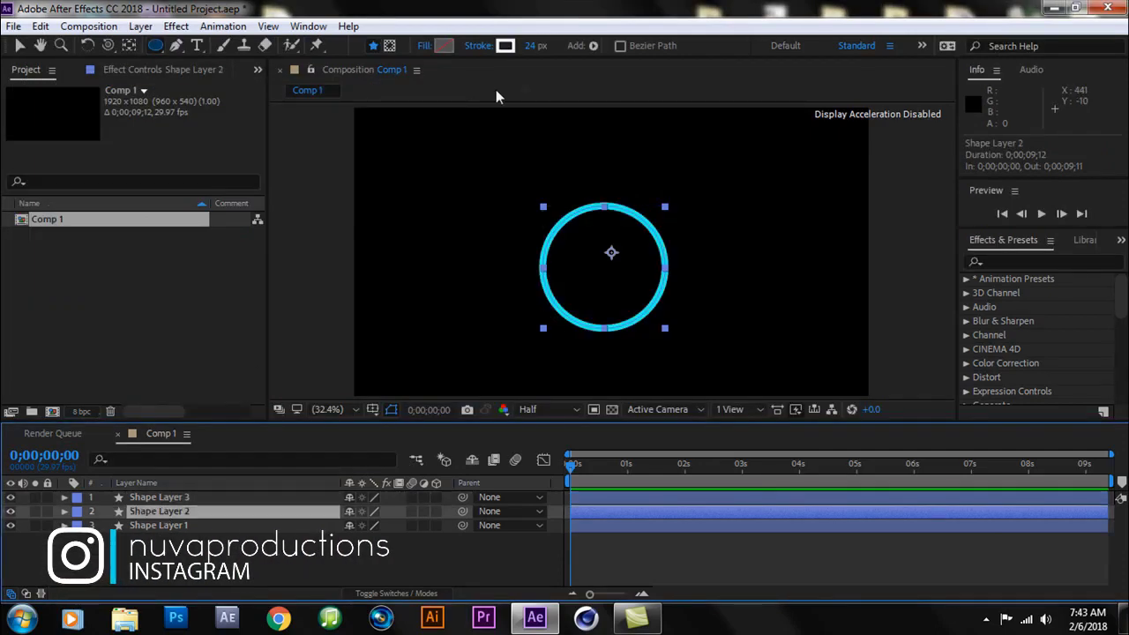
left_click(506, 46)
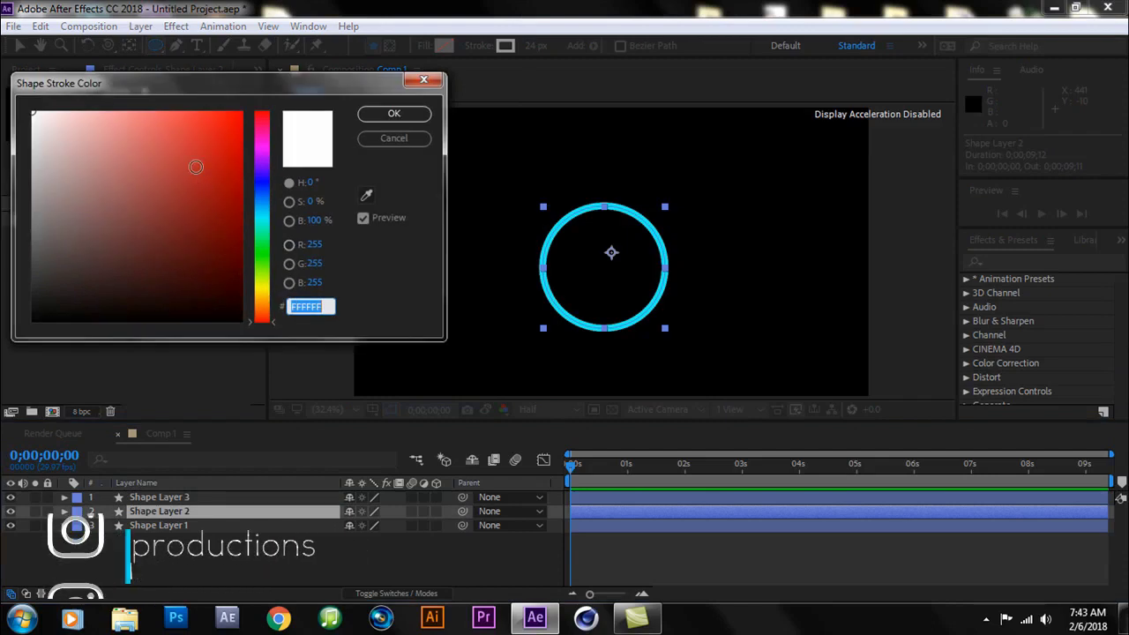
left_click(180, 122)
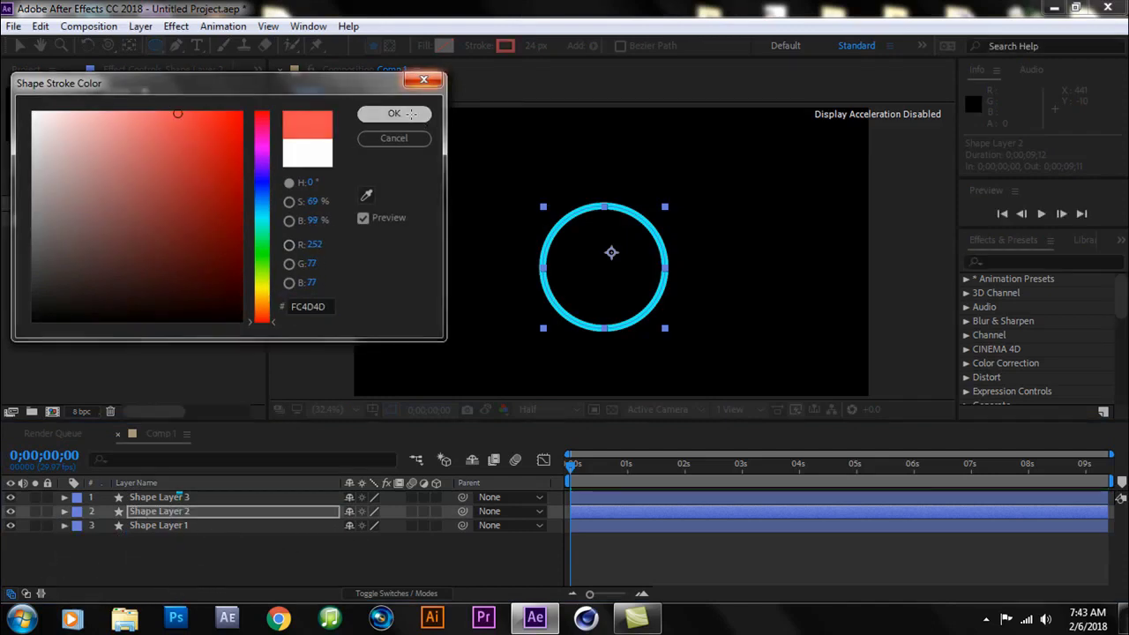
left_click(394, 115)
left_click(21, 47)
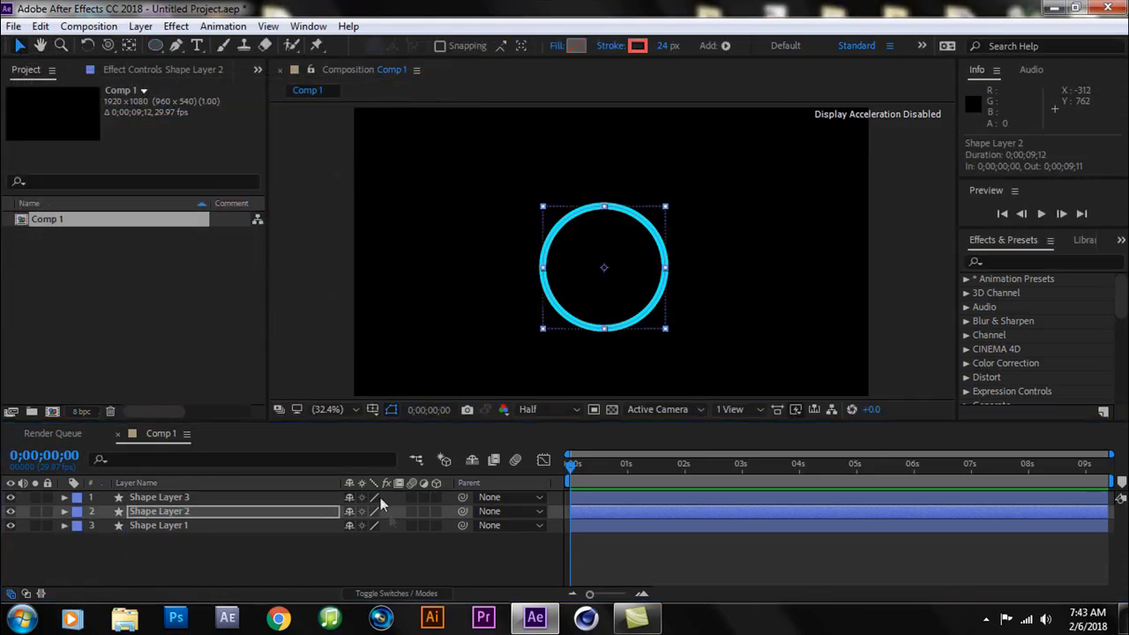
Step: Turn on 3D for all three ring layers and split the viewer into 2 Views
left_click(435, 526)
left_click(436, 511)
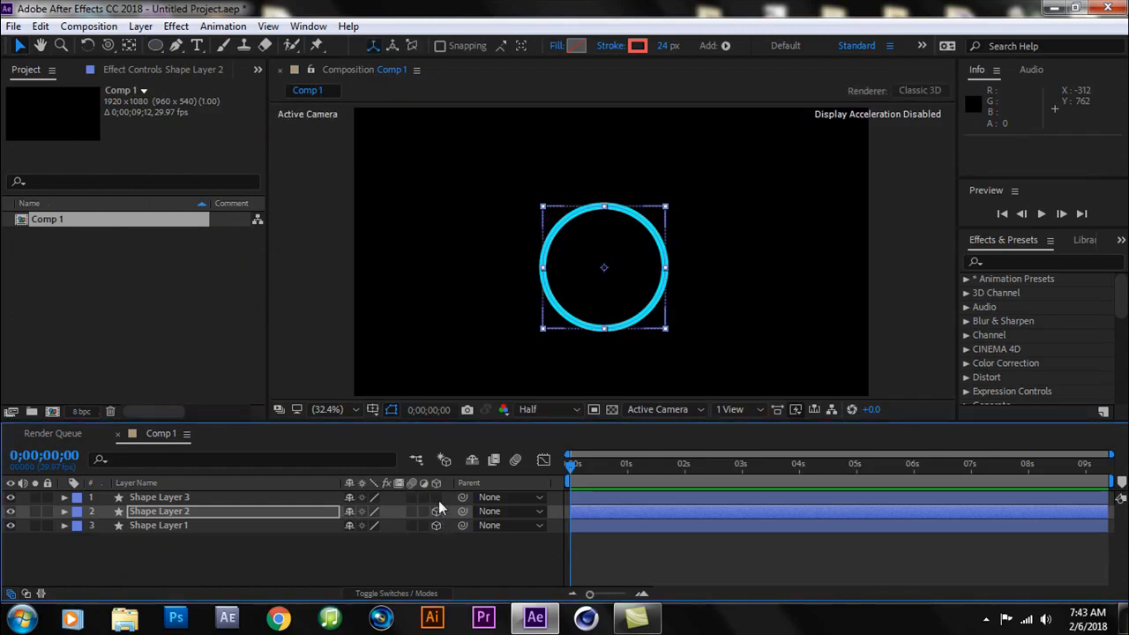
left_click(436, 497)
scroll(635, 318, "up", 1)
left_click(761, 410)
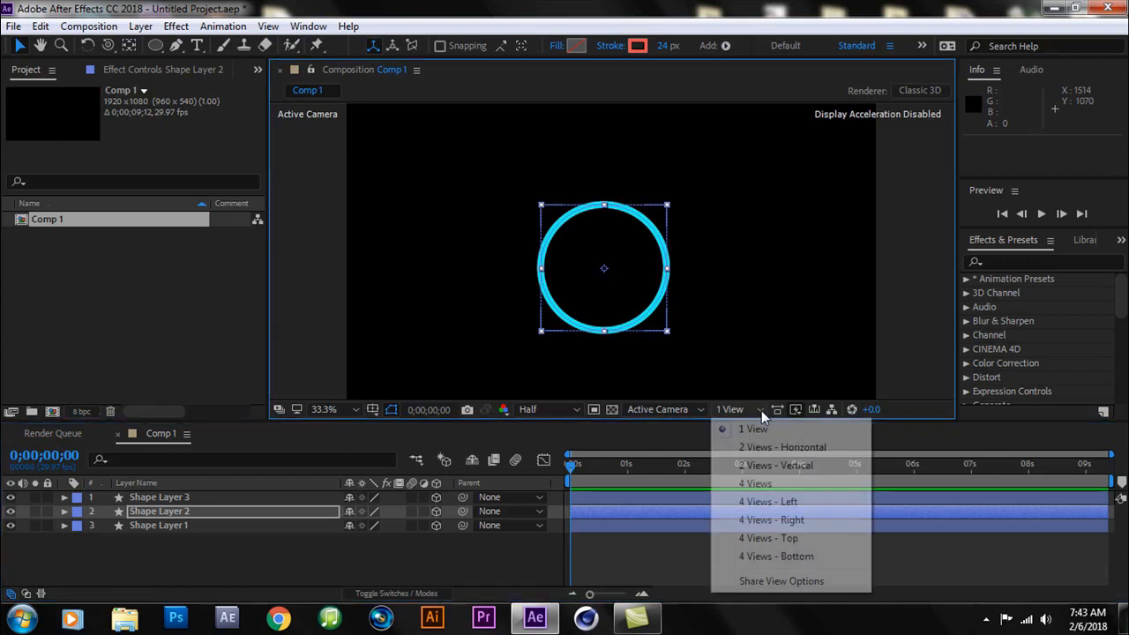
left_click(764, 450)
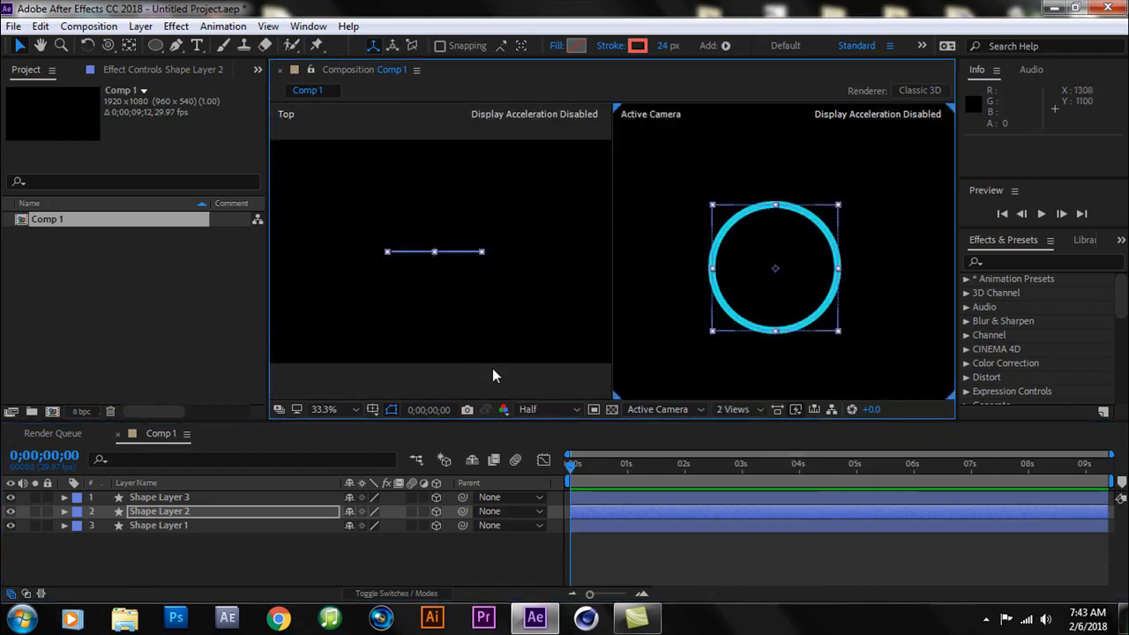
Step: Push Shape Layer 3 to Z 72 and Shape Layer 2 to Z 148, then return to 1 View
left_click(159, 496)
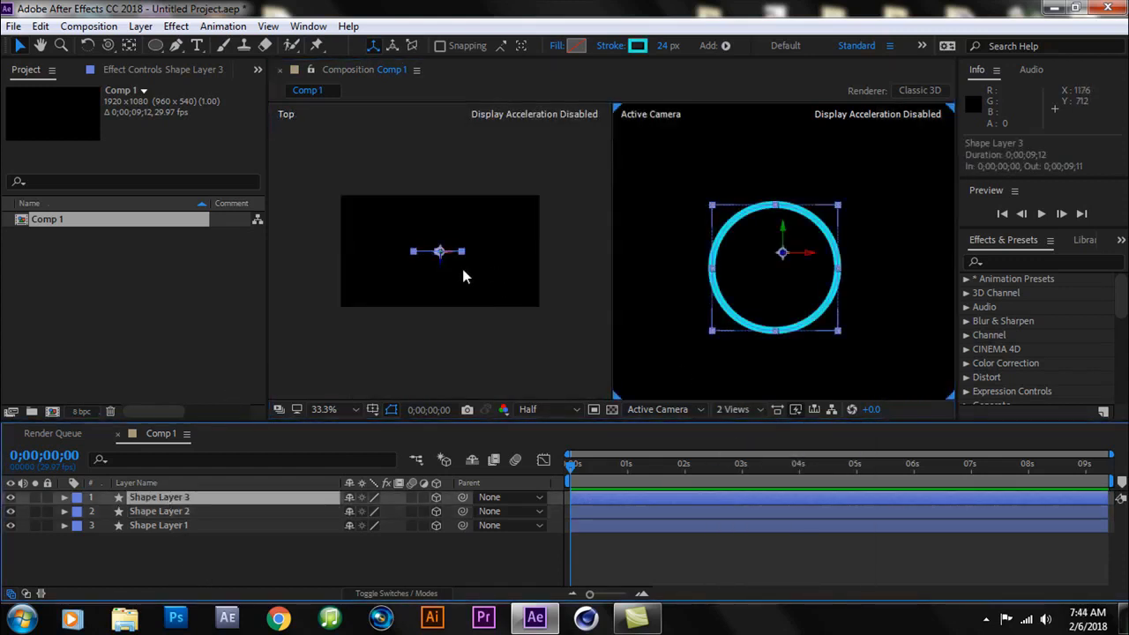
left_click_drag(441, 276, 439, 262)
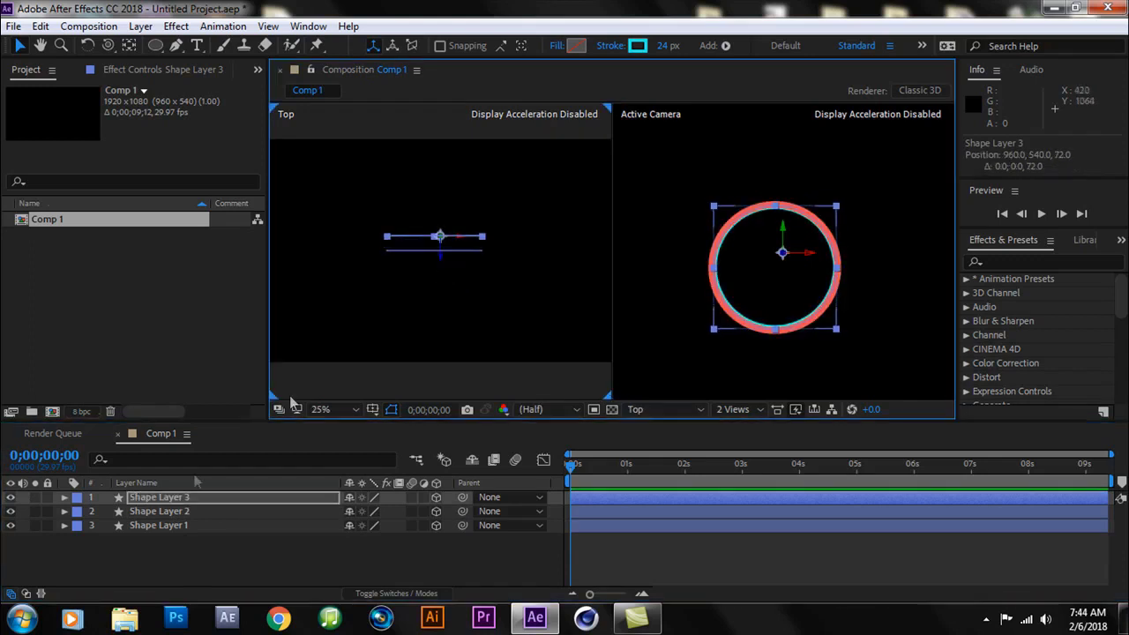
left_click(182, 511)
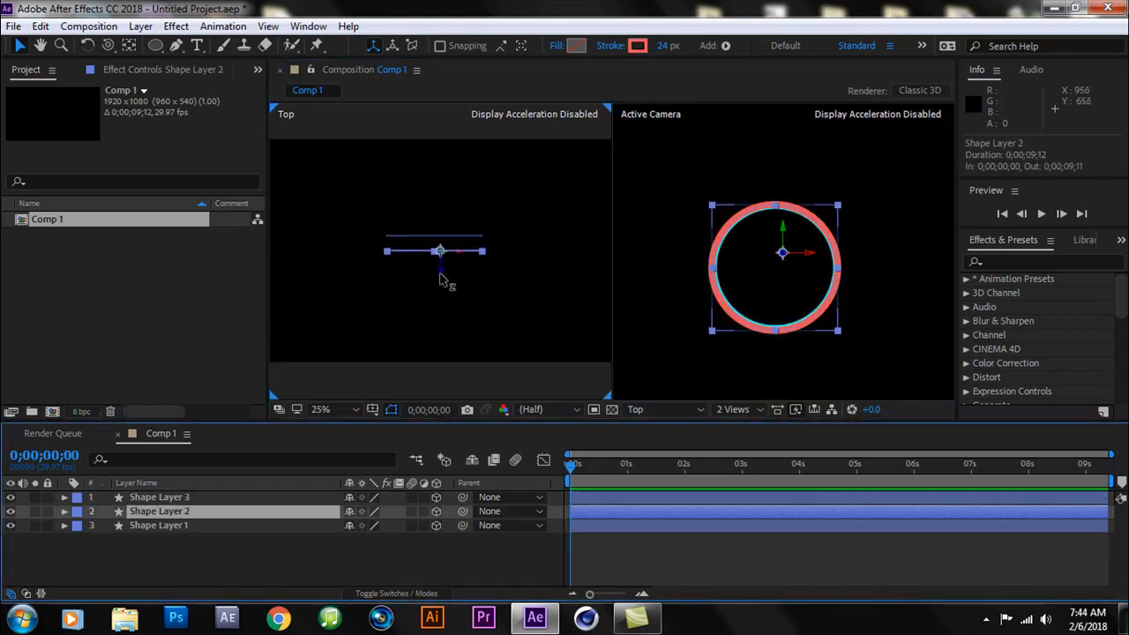
left_click_drag(441, 274, 439, 249)
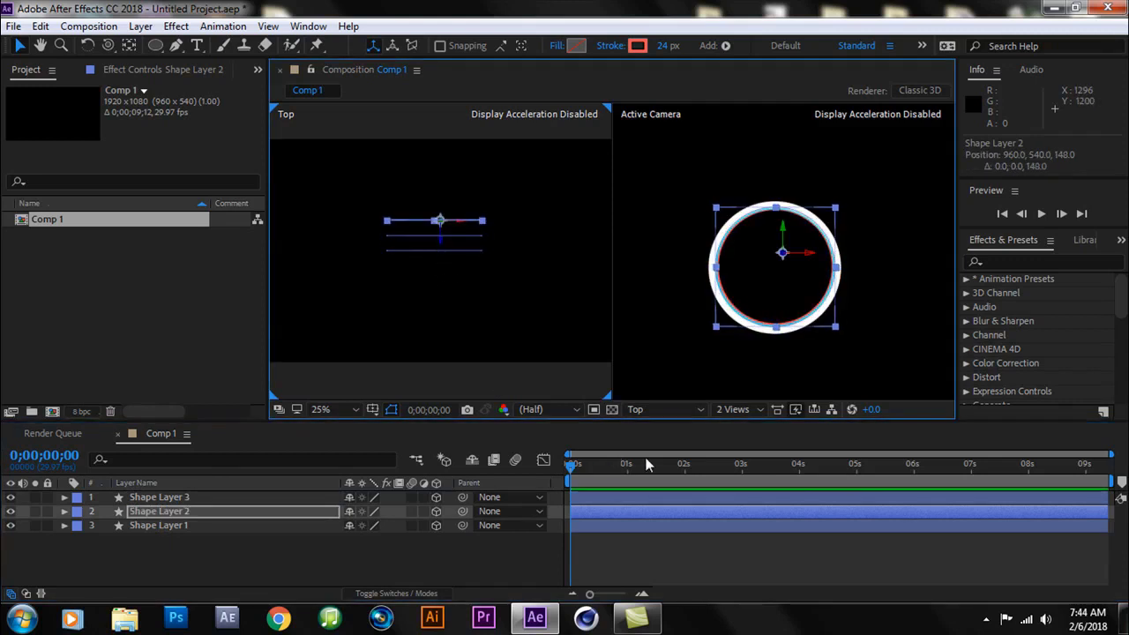
left_click(760, 411)
left_click(755, 429)
left_click(526, 578)
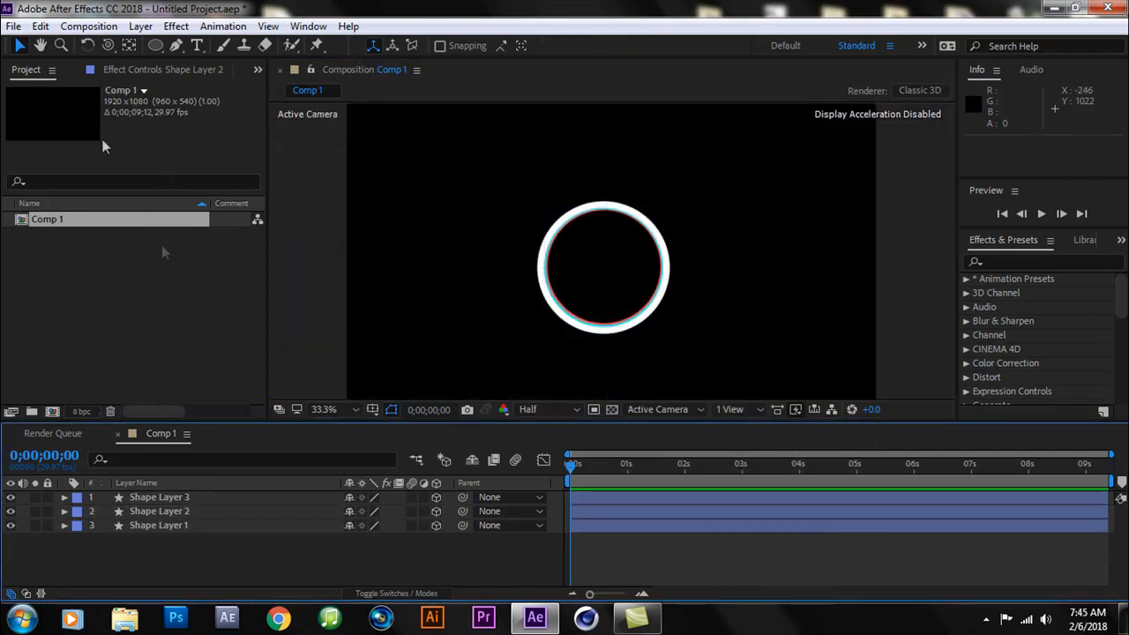
Step: Add Camera 1 as a 35mm One-Node Camera through Layer > New > Camera
left_click(141, 26)
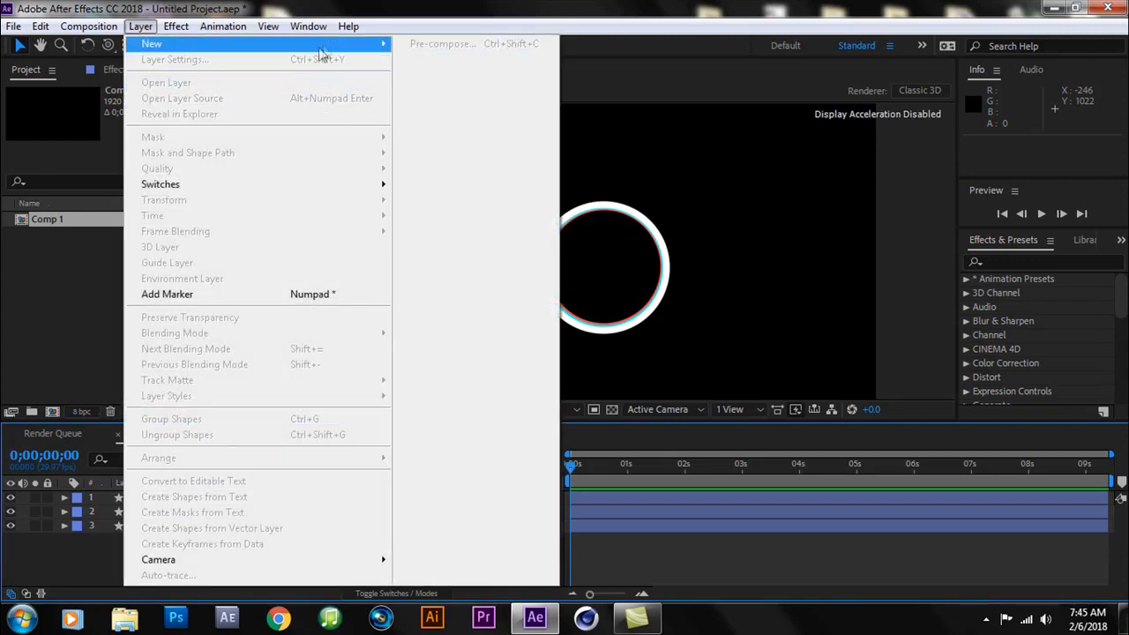
mouse_move(326, 44)
left_click(443, 102)
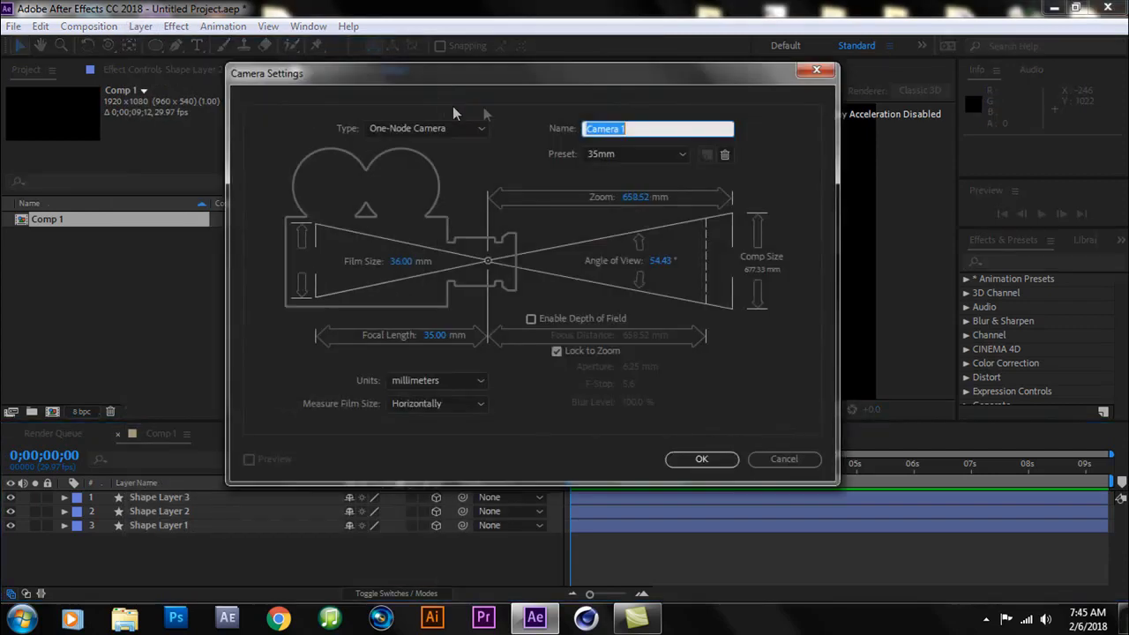
left_click_drag(519, 76, 509, 80)
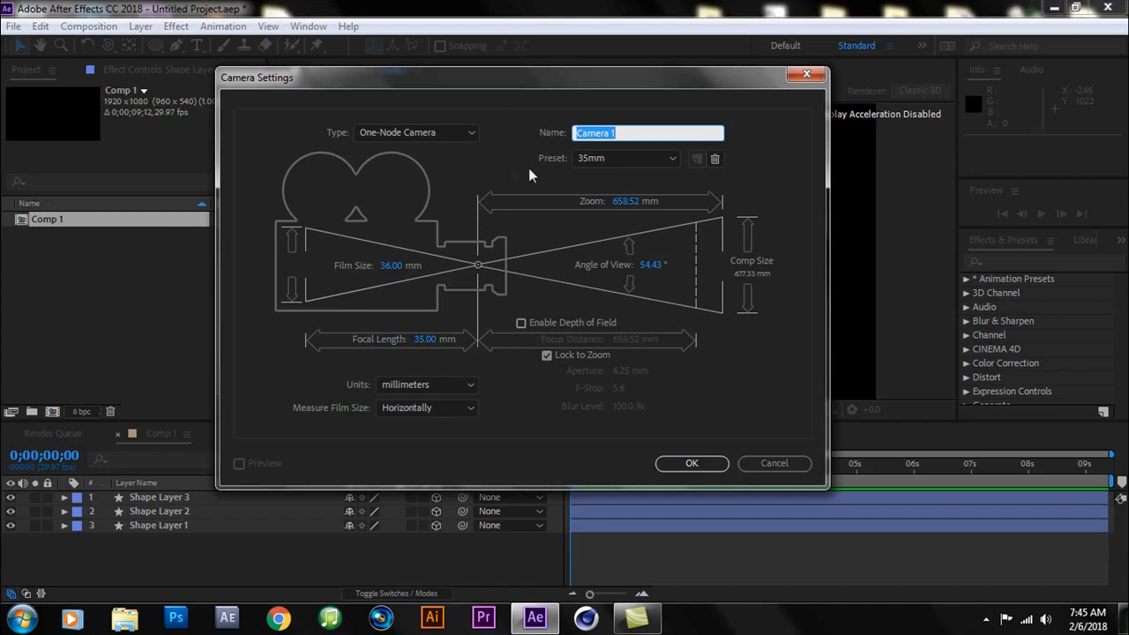
left_click(662, 161)
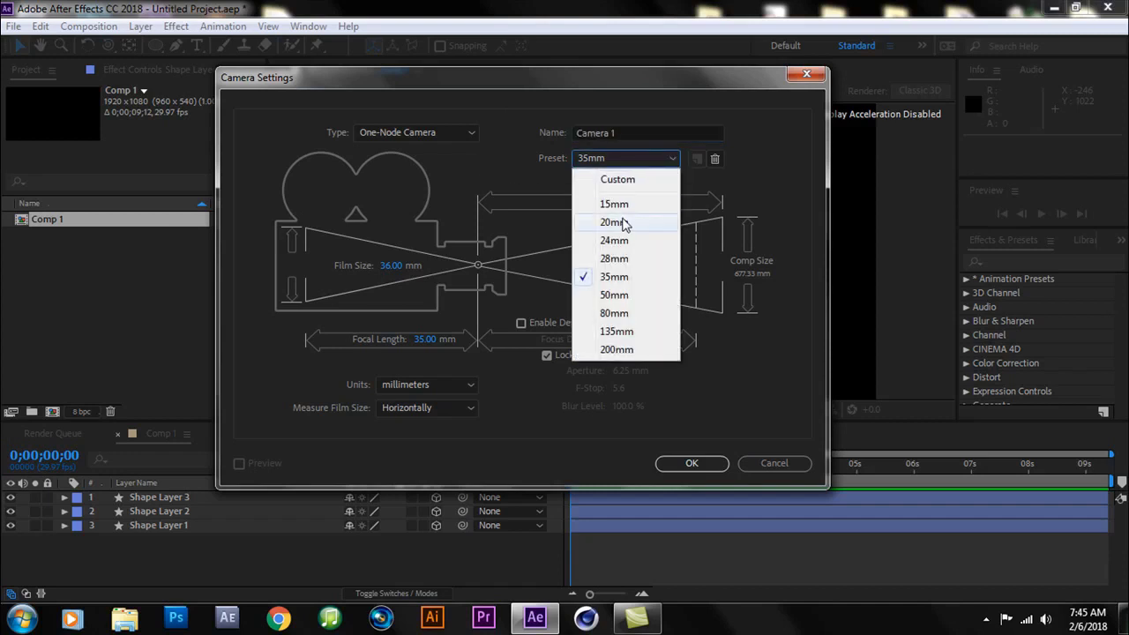
left_click(611, 279)
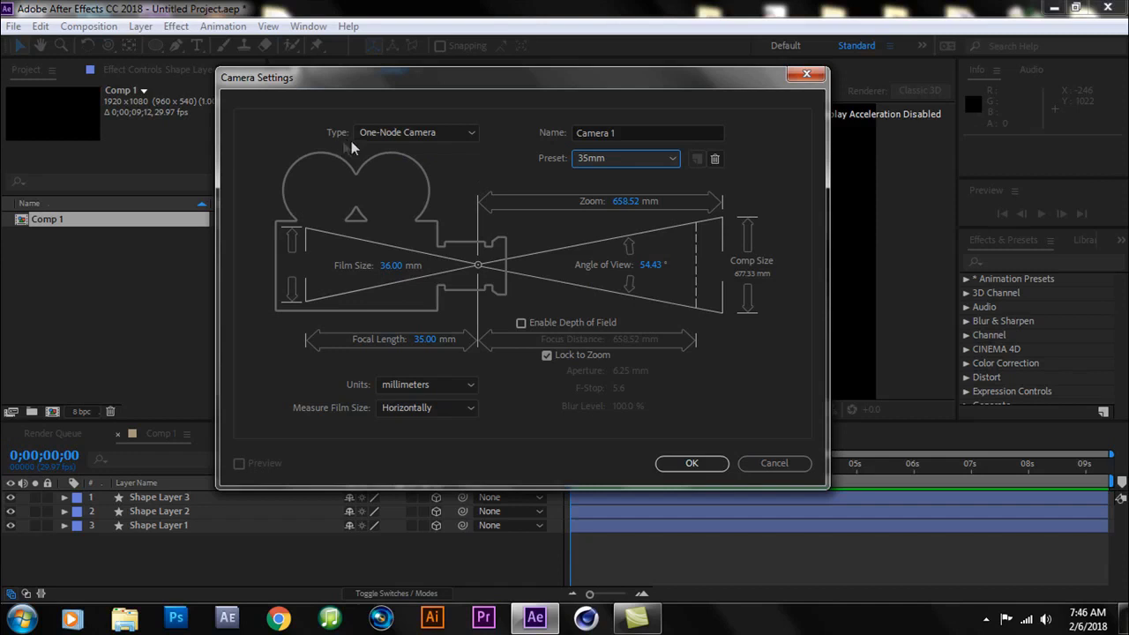
left_click(472, 133)
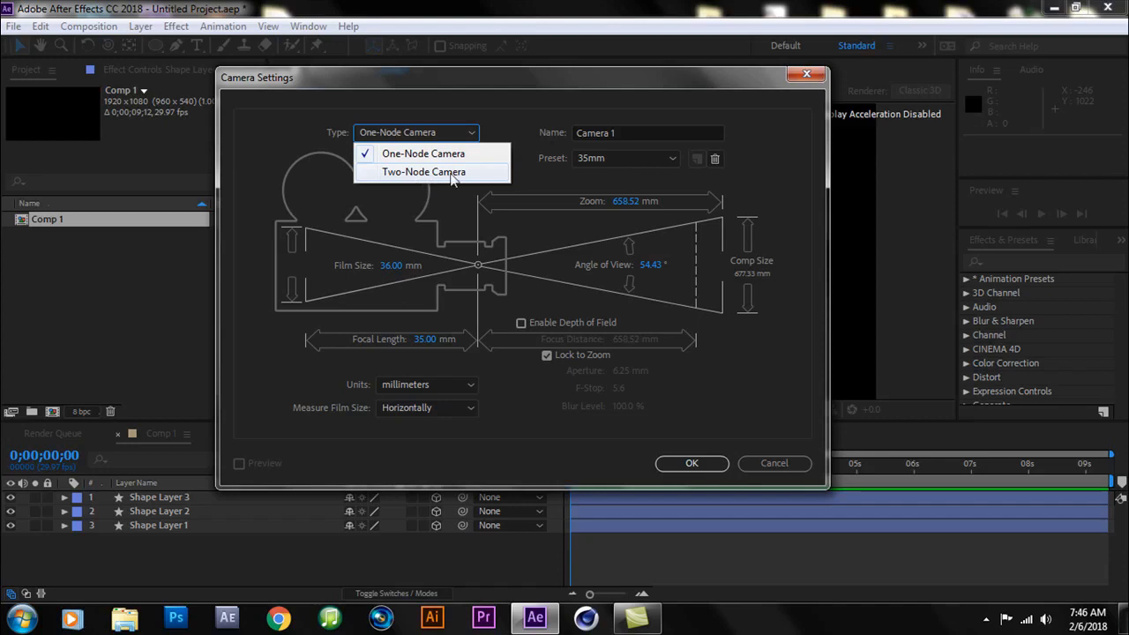
left_click(433, 155)
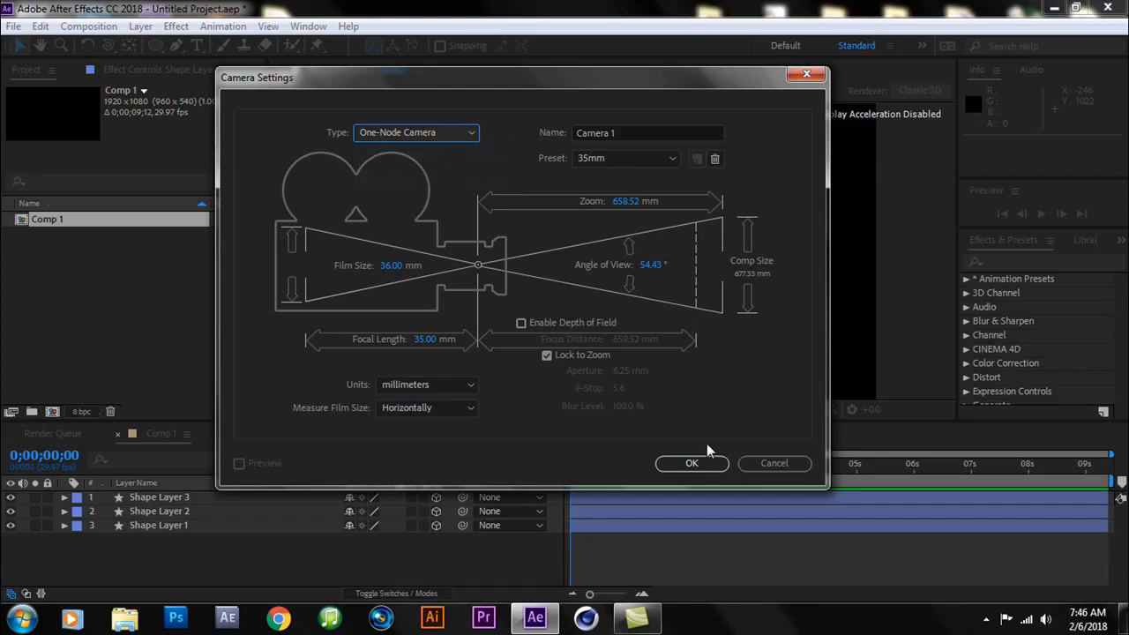
left_click(687, 463)
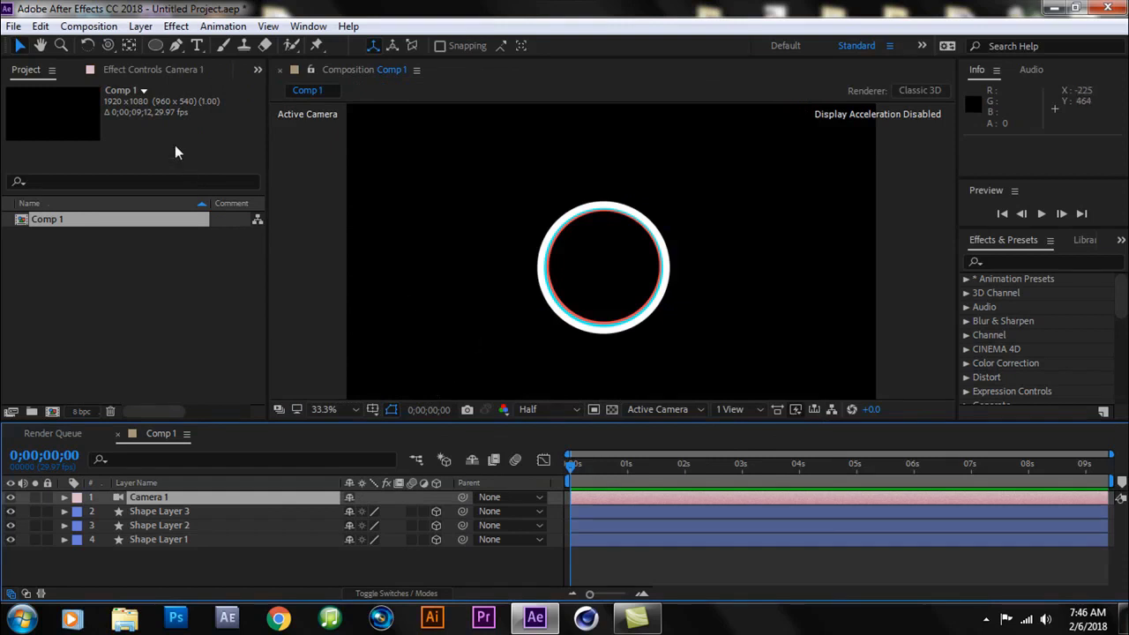
Step: Orbit Camera 1 to orientation 355.5°, 358.5°, 359.9° with the Orbit Camera tool
left_click(113, 52)
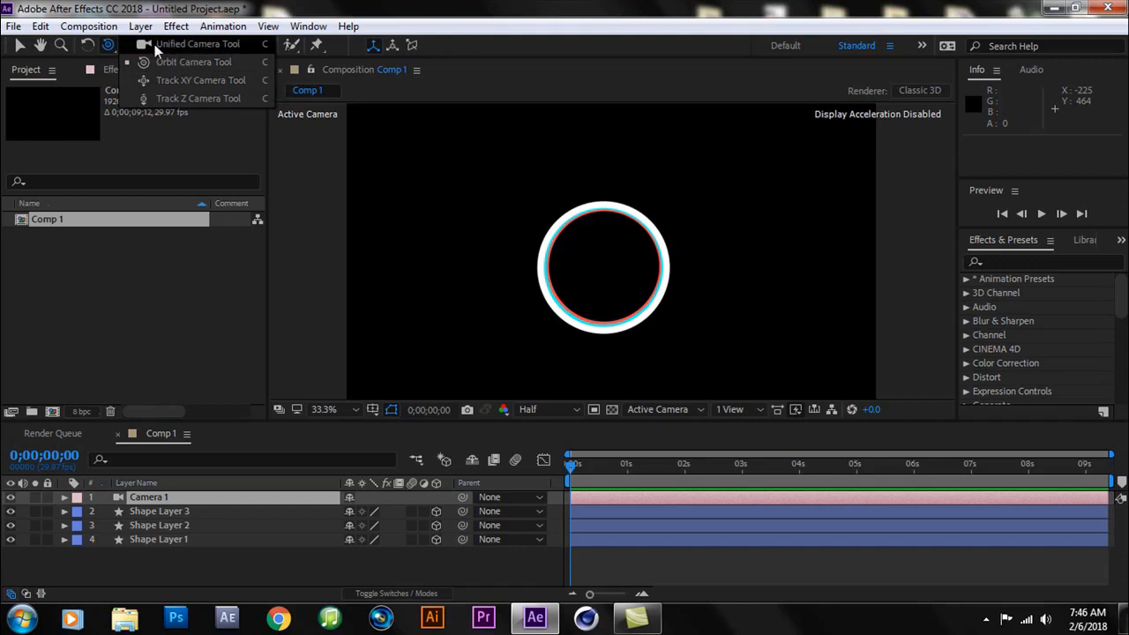
left_click(205, 63)
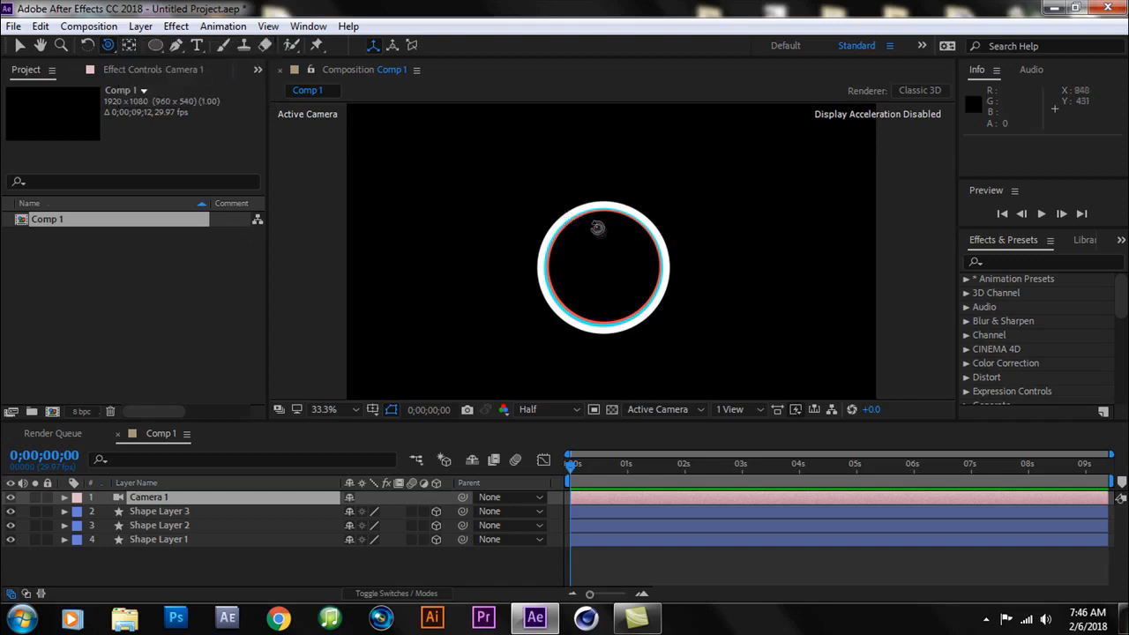
mouse_move(596, 244)
left_mouse_down()
mouse_move(610, 254)
mouse_move(589, 238)
mouse_move(609, 247)
left_mouse_up()
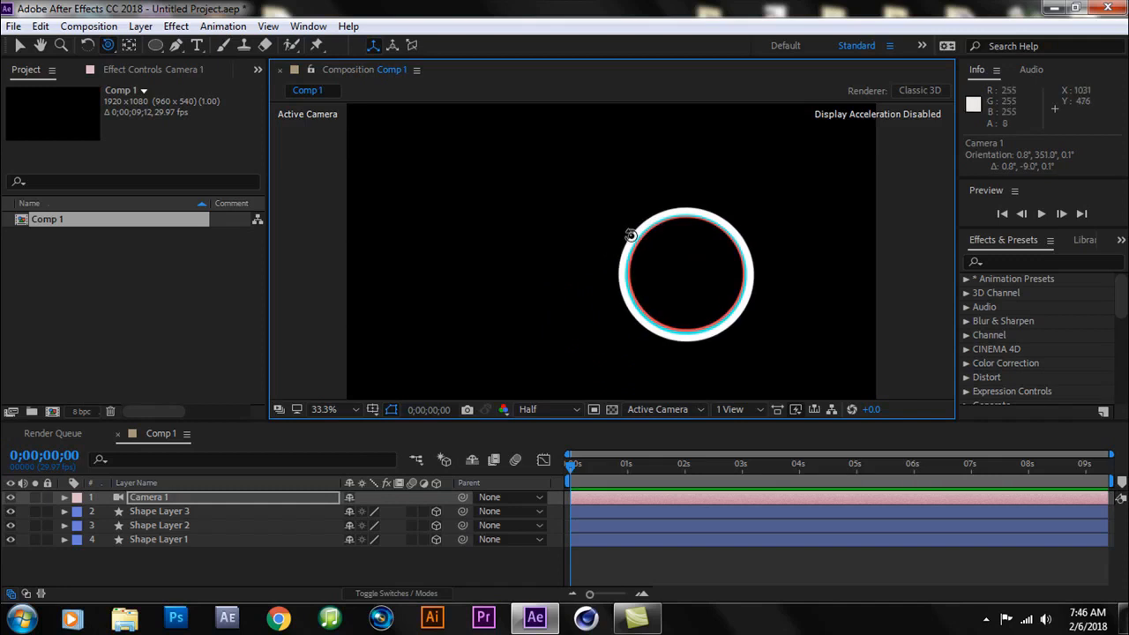
left_click_drag(664, 266, 641, 246)
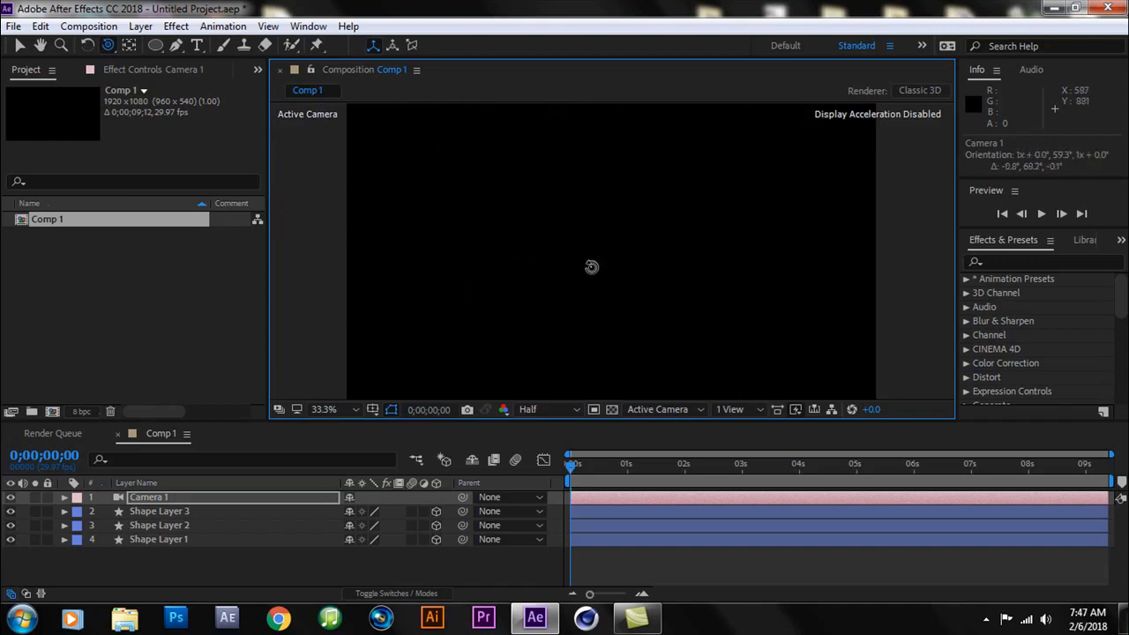
mouse_move(641, 246)
left_mouse_down()
mouse_move(665, 259)
mouse_move(637, 251)
mouse_move(621, 260)
left_mouse_up()
key("comma")
key("comma")
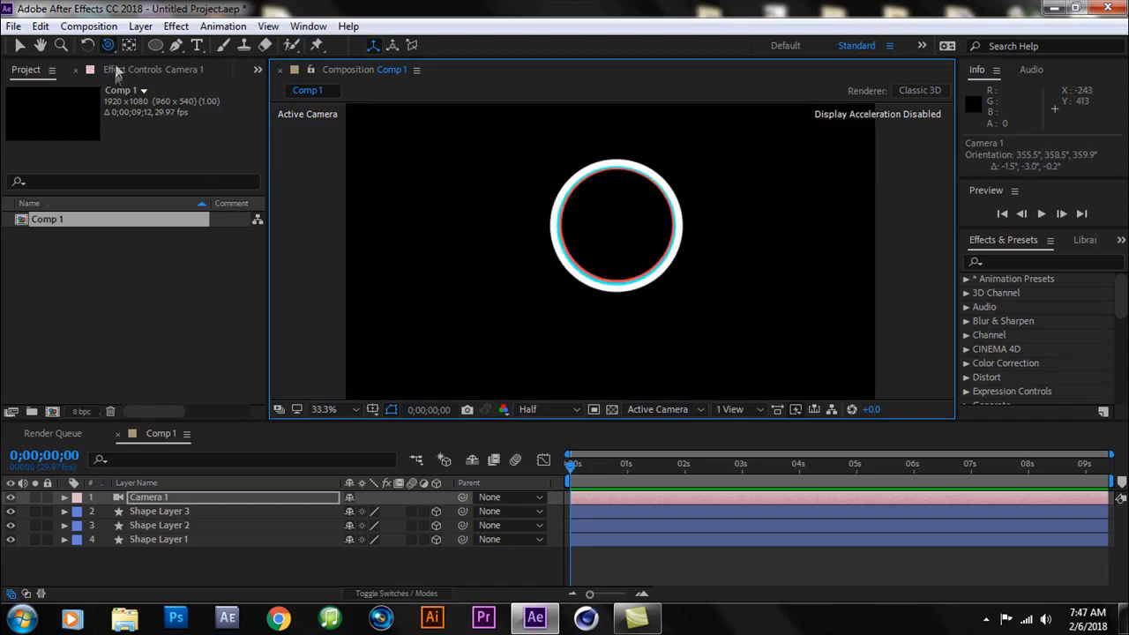
Step: Pan Camera 1 with Track XY until the ring sits centred
left_click_drag(107, 46, 222, 95)
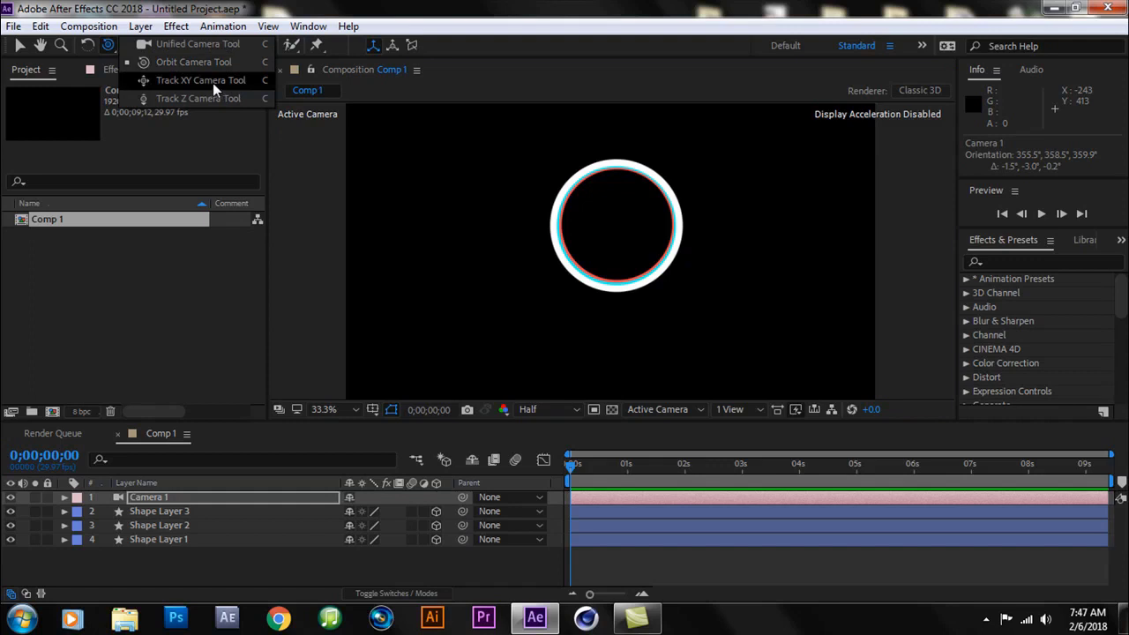
left_click_drag(213, 83, 212, 83)
mouse_move(671, 294)
left_mouse_down()
mouse_move(592, 285)
mouse_move(640, 278)
mouse_move(546, 280)
left_mouse_up()
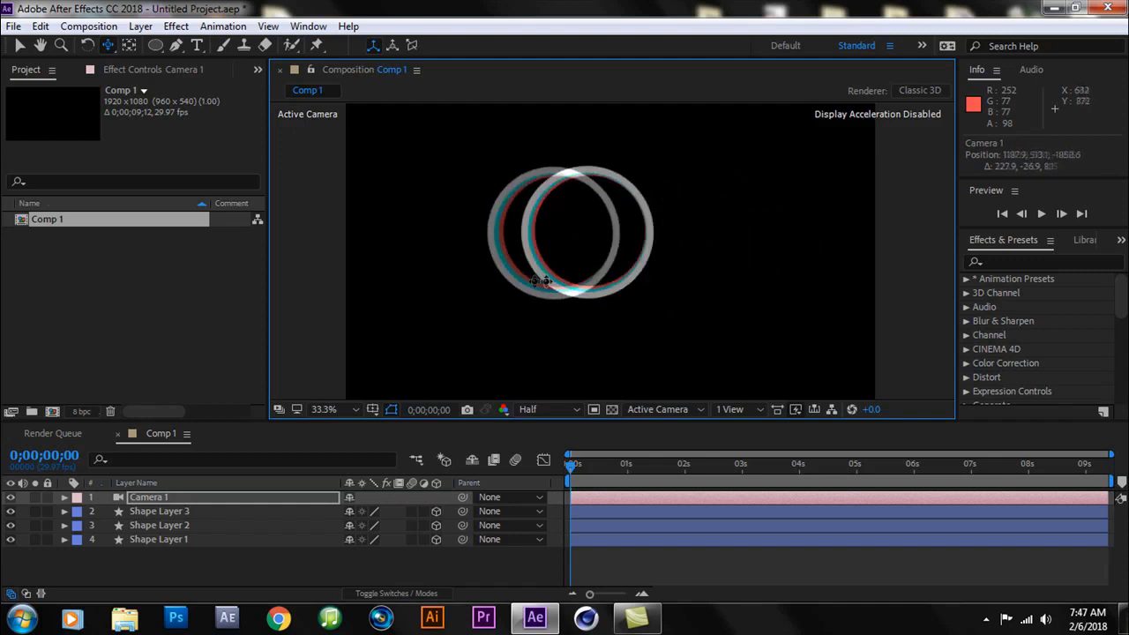
left_click_drag(545, 281, 654, 282)
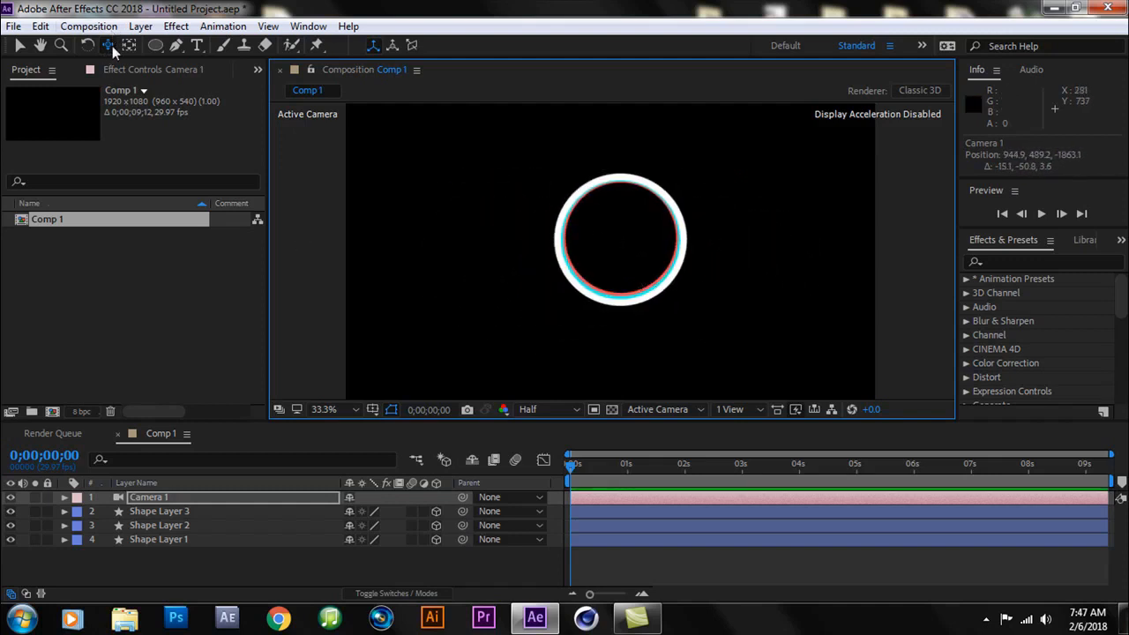
Step: Dolly Camera 1 in with Track Z and orbit it slightly to 949.6, 475.0, -2042.4
left_click_drag(109, 46, 159, 98)
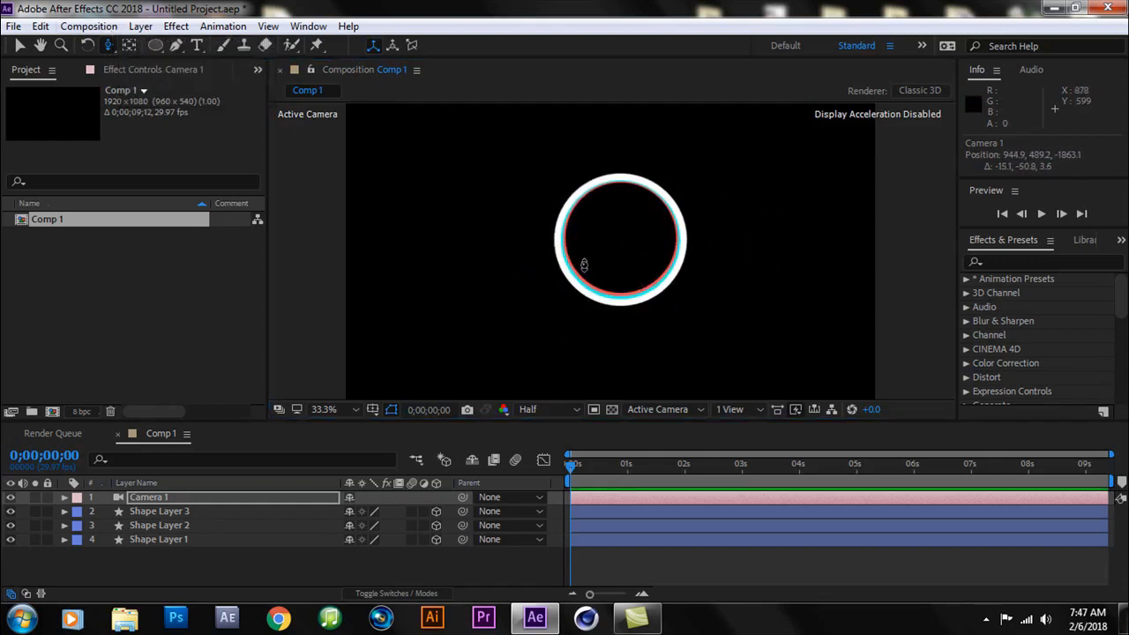
mouse_move(635, 267)
left_mouse_down()
mouse_move(636, 205)
mouse_move(607, 262)
left_mouse_up()
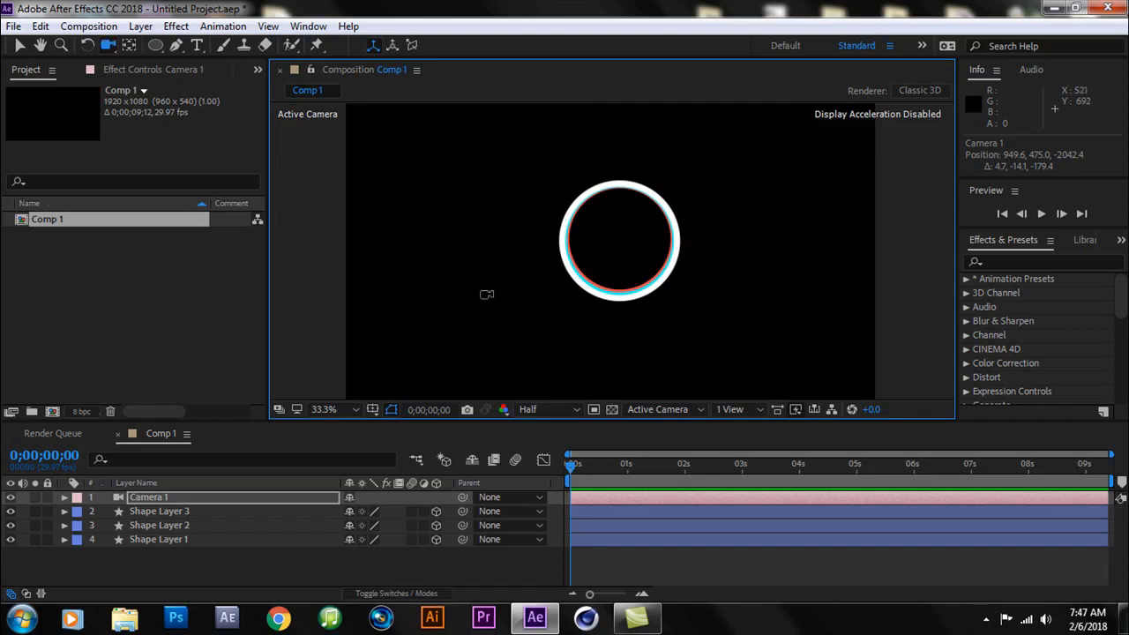
key("c")
left_click_drag(554, 256, 540, 255)
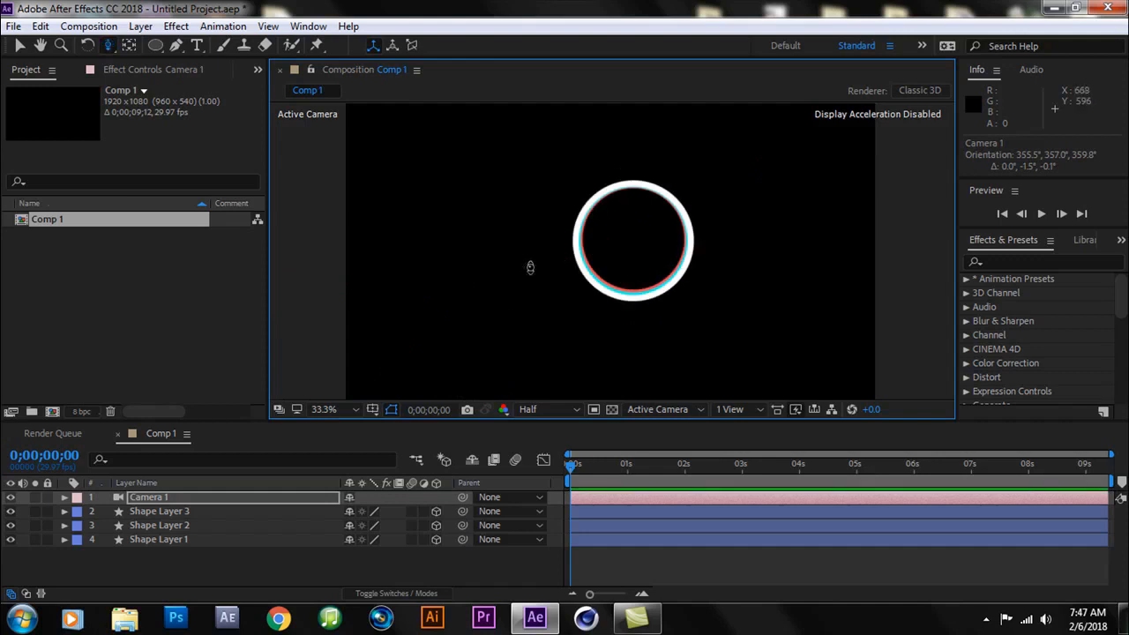
left_click(20, 49)
left_click(152, 494)
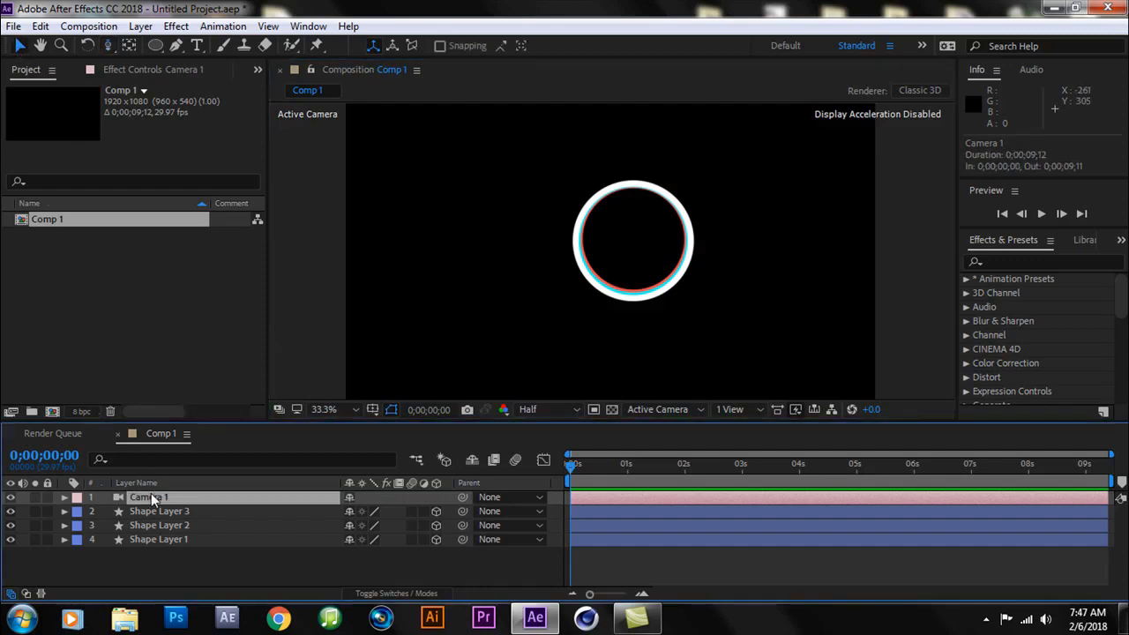
Step: Delete the one-node Camera 1 and add a new Two-Node Camera in its place
left_click(41, 26)
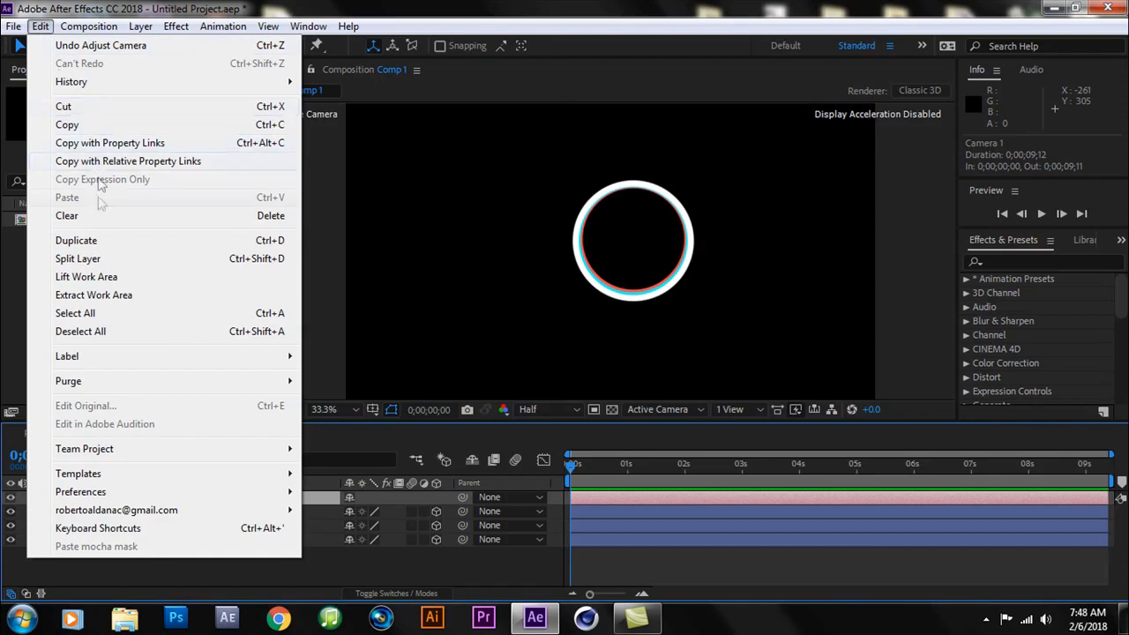
left_click(67, 216)
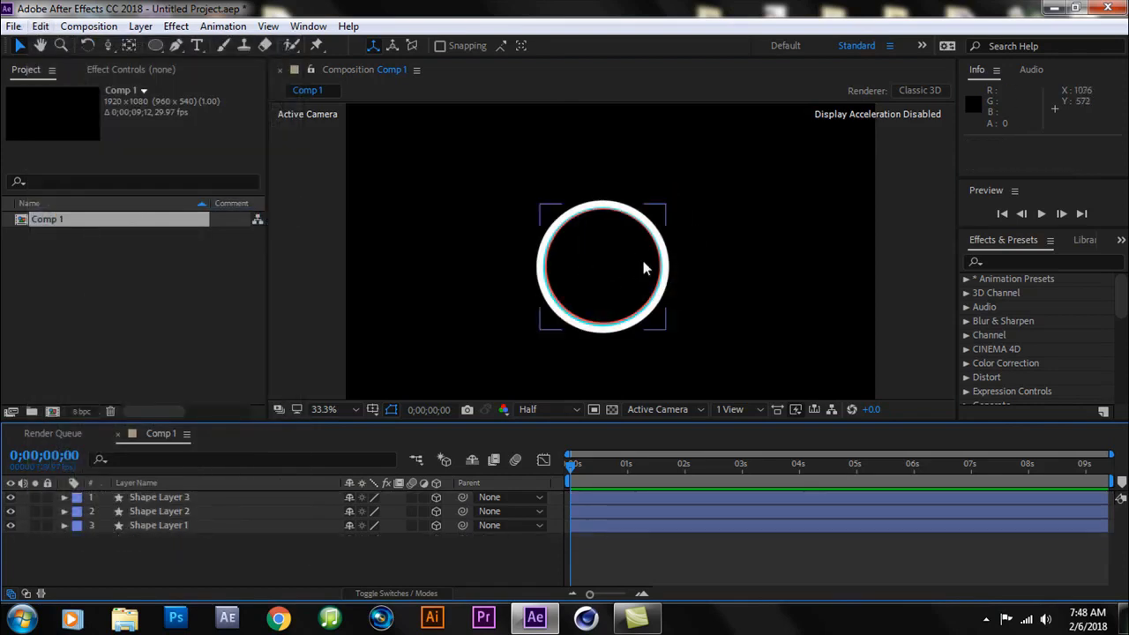
left_click(146, 26)
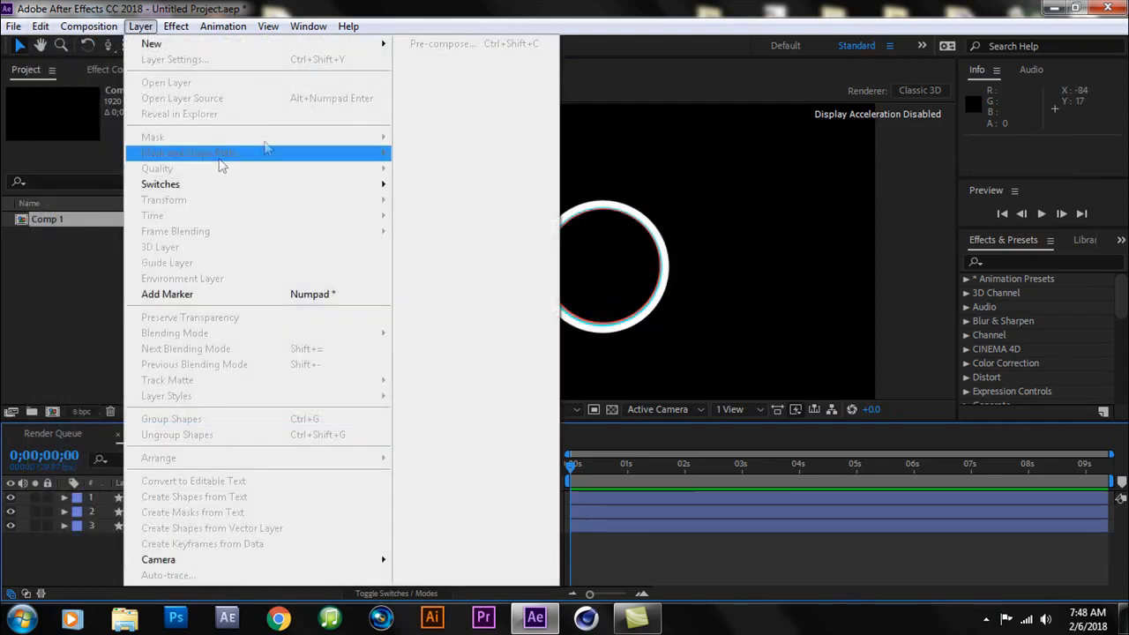
mouse_move(380, 44)
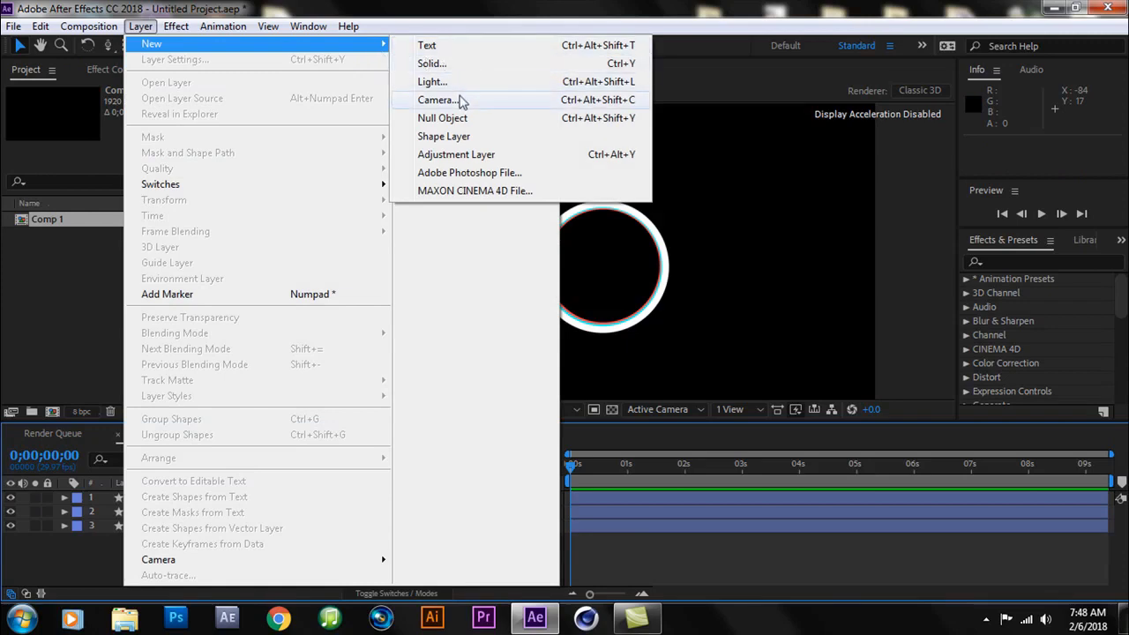
left_click(461, 100)
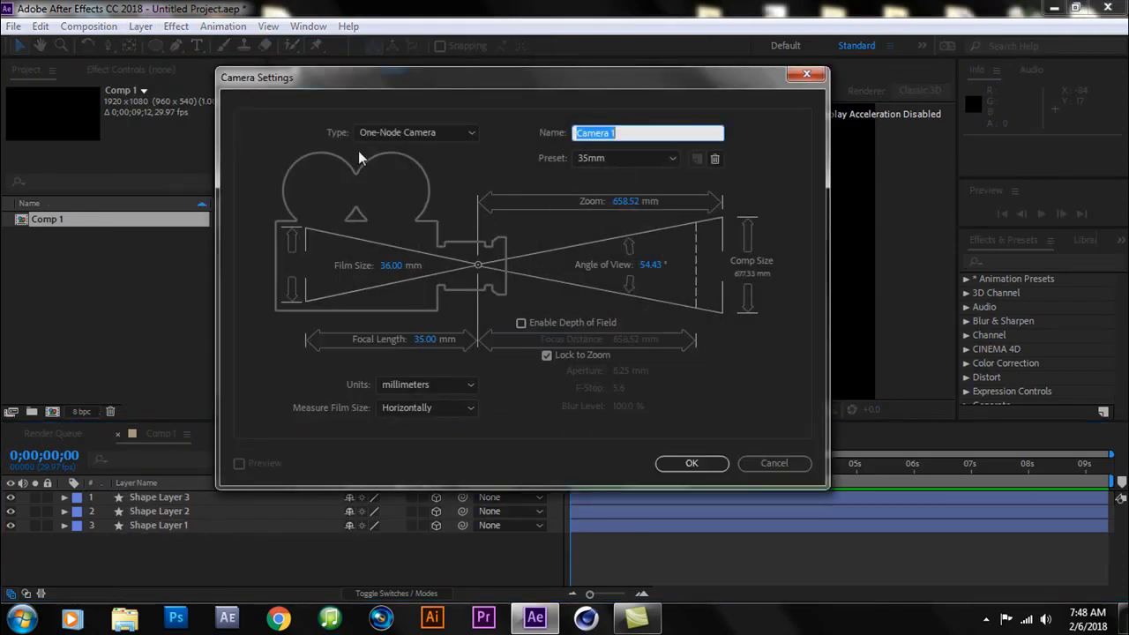
left_click(467, 137)
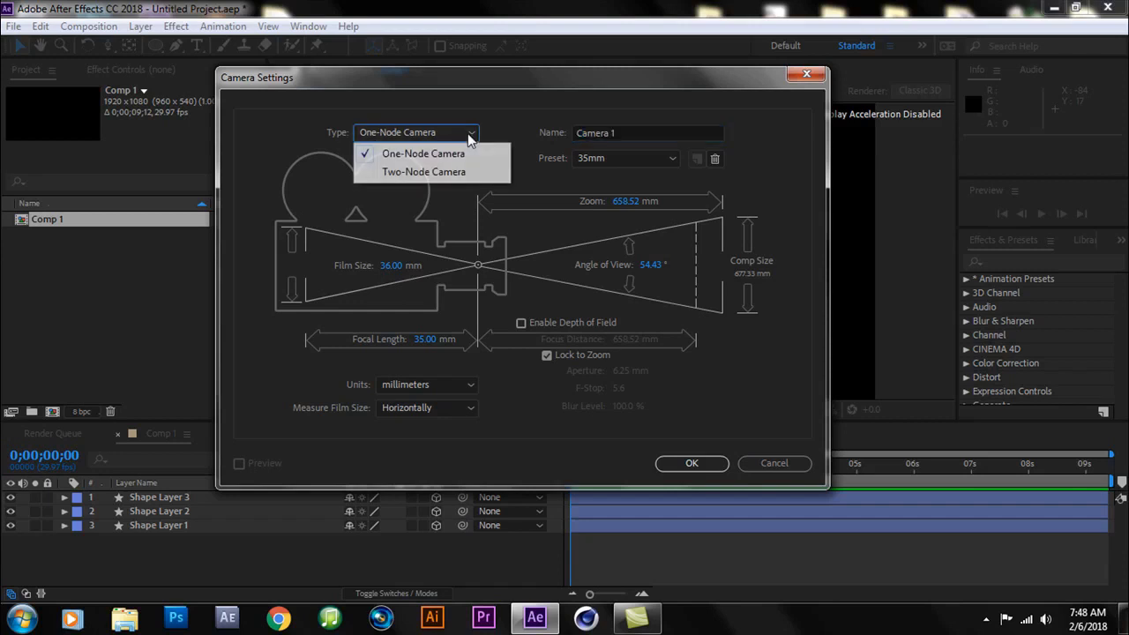
left_click(399, 173)
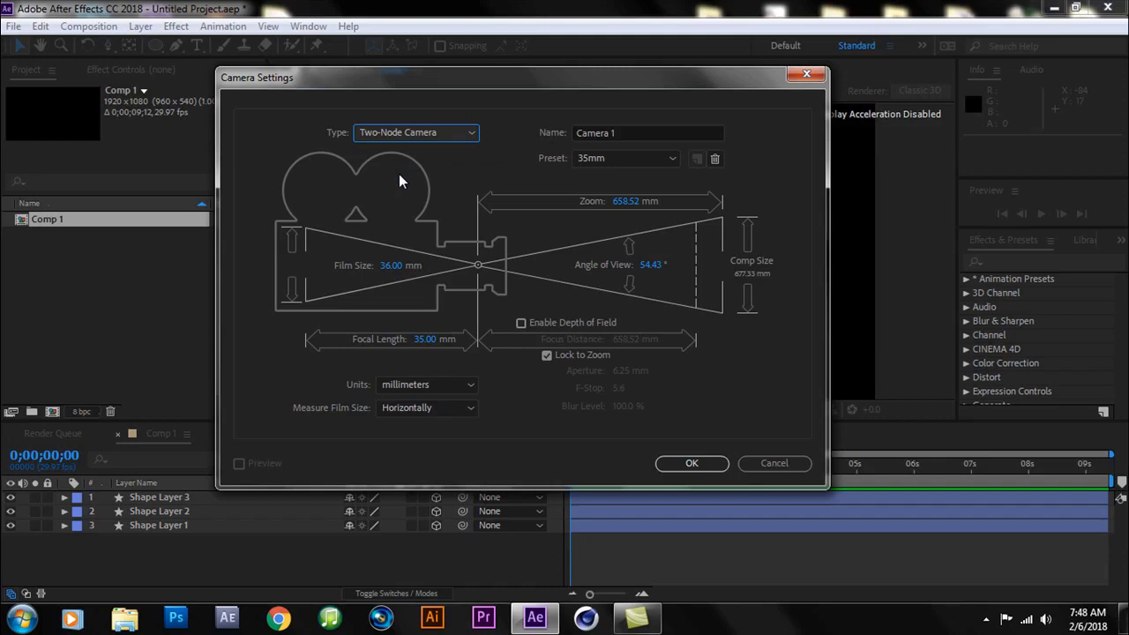
left_click(686, 462)
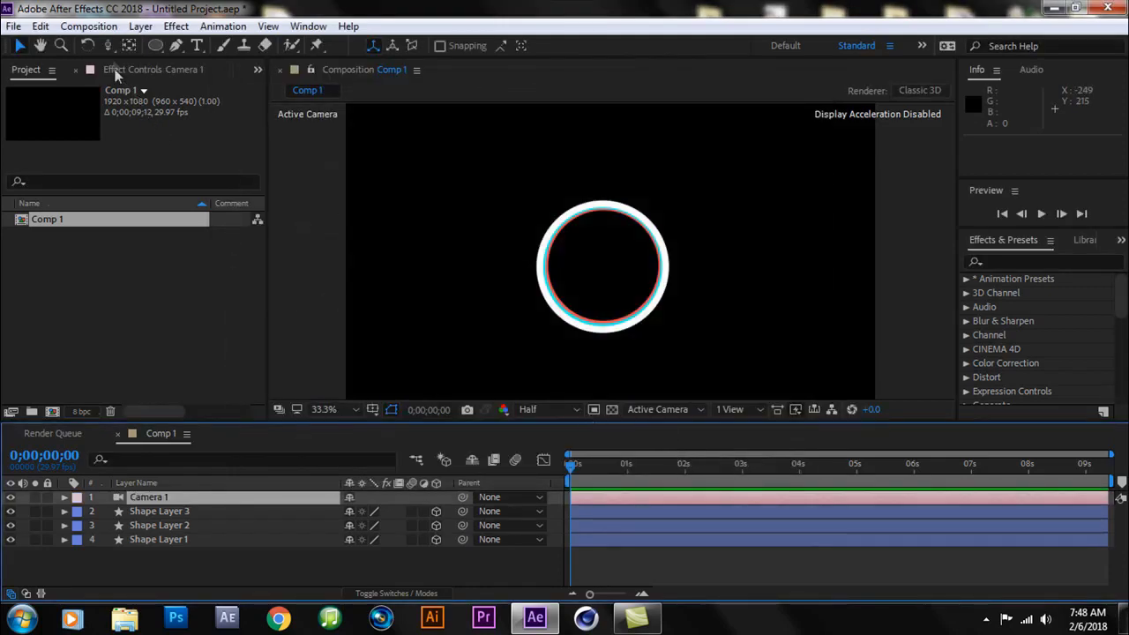
Step: Orbit the two-node camera to 2346.1, 466.7, -1248.1 so the three rings appear staggered
left_click_drag(107, 45, 154, 64)
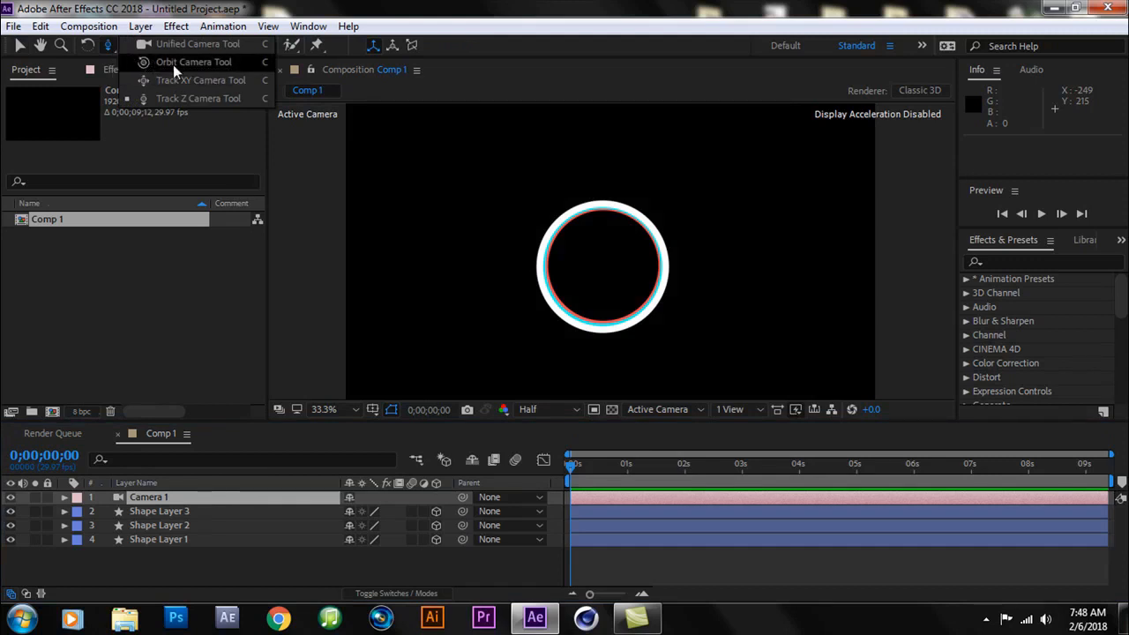
left_click(173, 64)
mouse_move(626, 279)
left_mouse_down()
mouse_move(577, 287)
mouse_move(658, 267)
mouse_move(559, 261)
mouse_move(681, 262)
mouse_move(634, 285)
mouse_move(582, 257)
mouse_move(573, 281)
left_mouse_up()
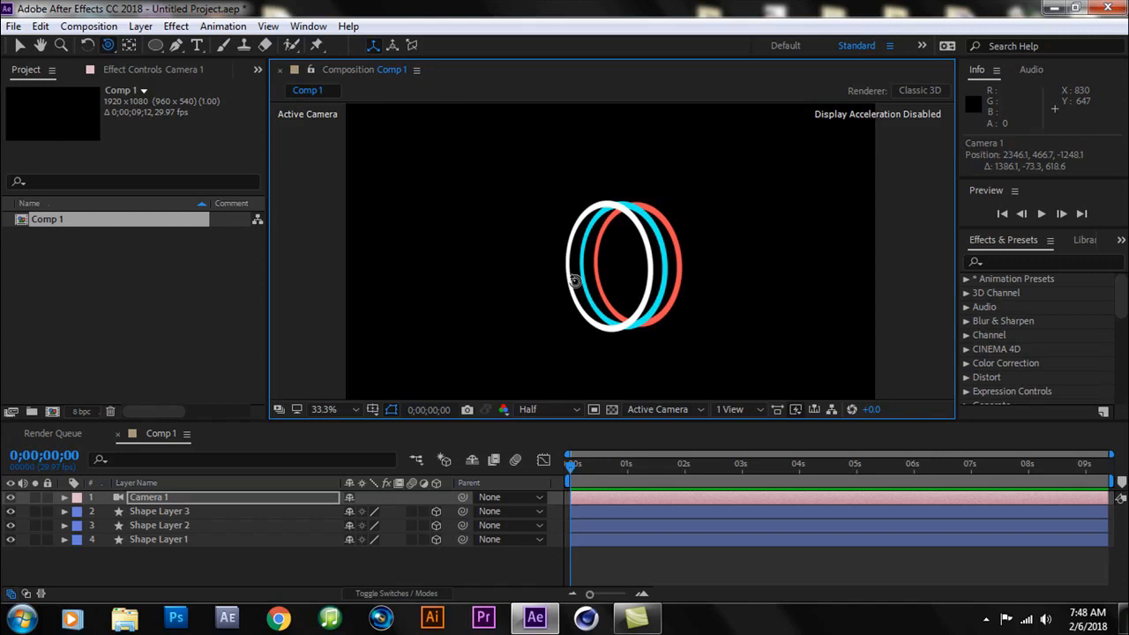
left_click(759, 411)
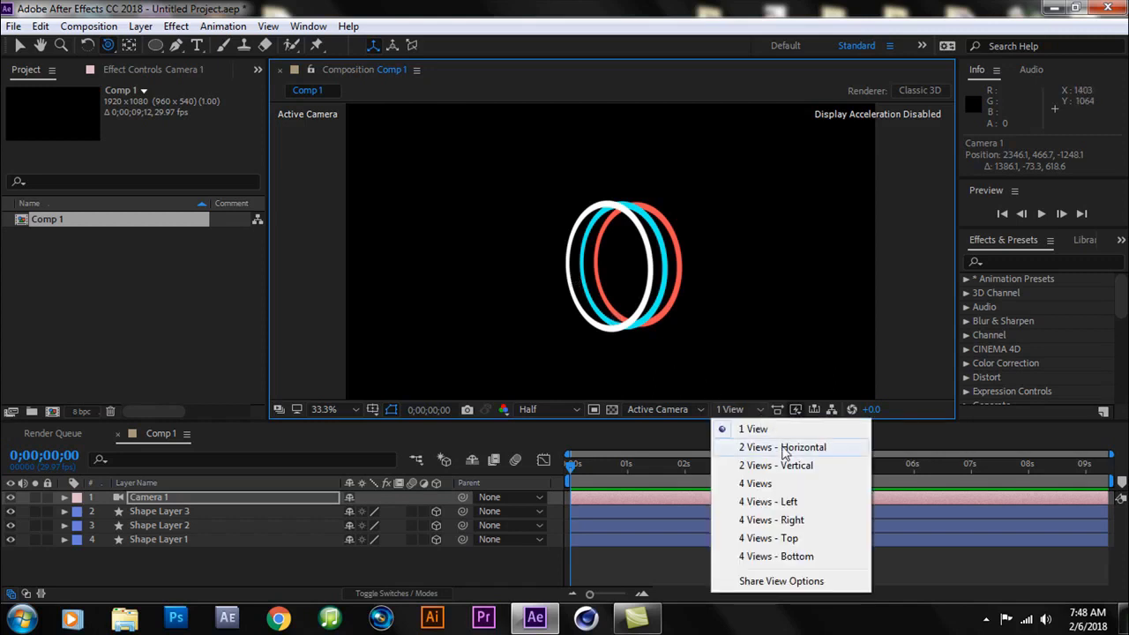
Step: Orbit the camera to 1870.1, 417.9, -1625.2 facing the rings, then switch to 1 View
left_click(782, 452)
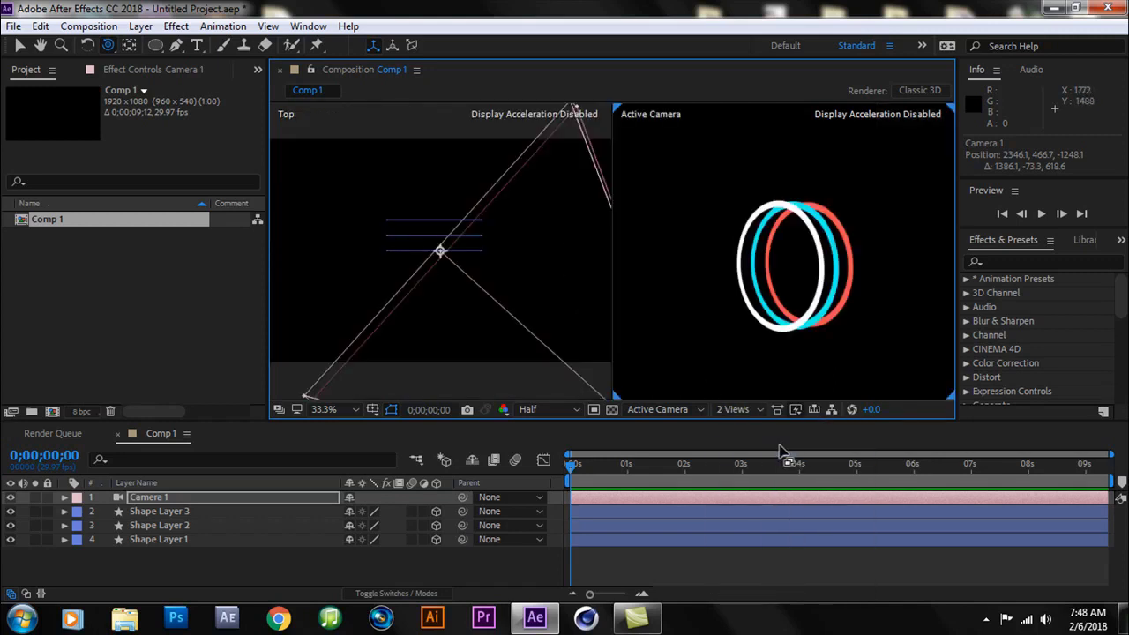
scroll(522, 305, "down", 3)
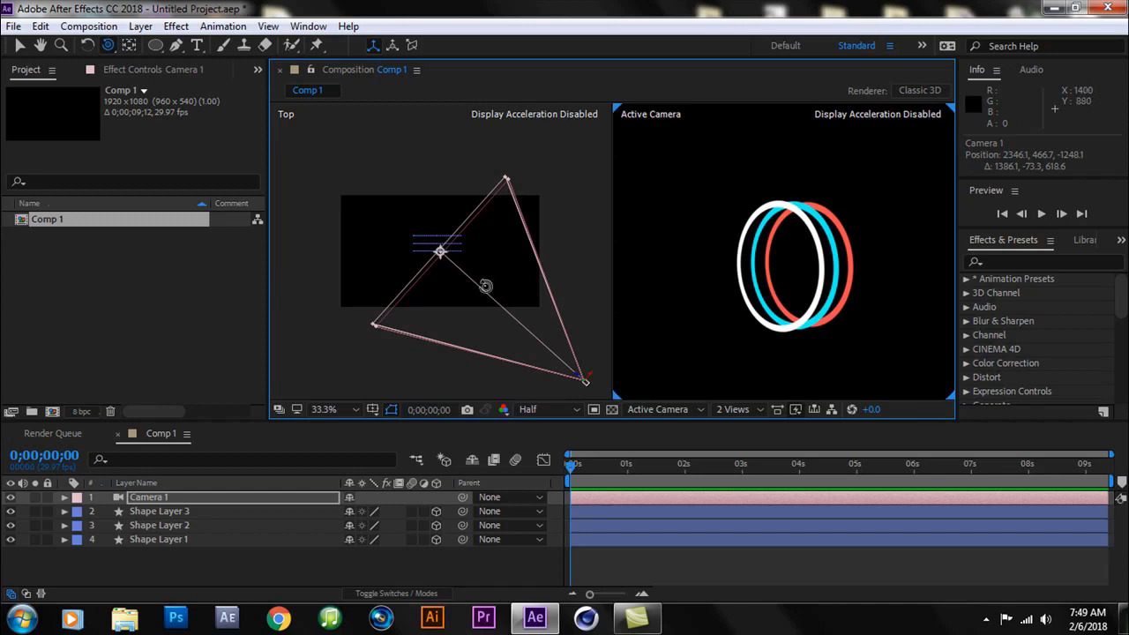
mouse_move(827, 288)
left_mouse_down()
mouse_move(884, 262)
mouse_move(799, 295)
mouse_move(796, 279)
mouse_move(870, 255)
mouse_move(828, 290)
left_mouse_up()
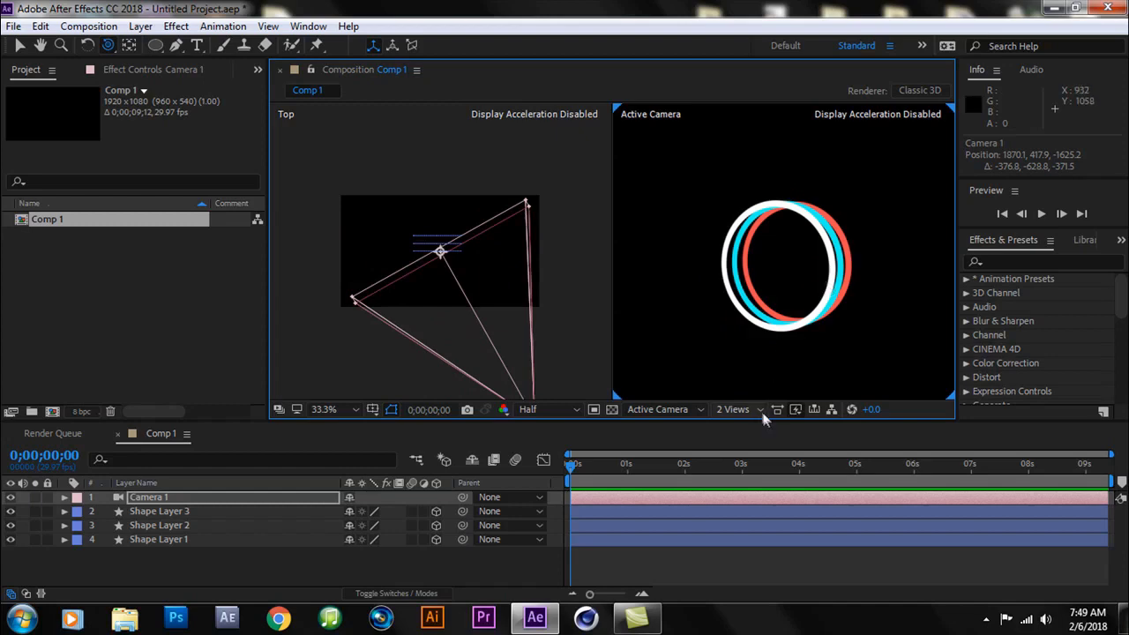
left_click(732, 409)
left_click(748, 432)
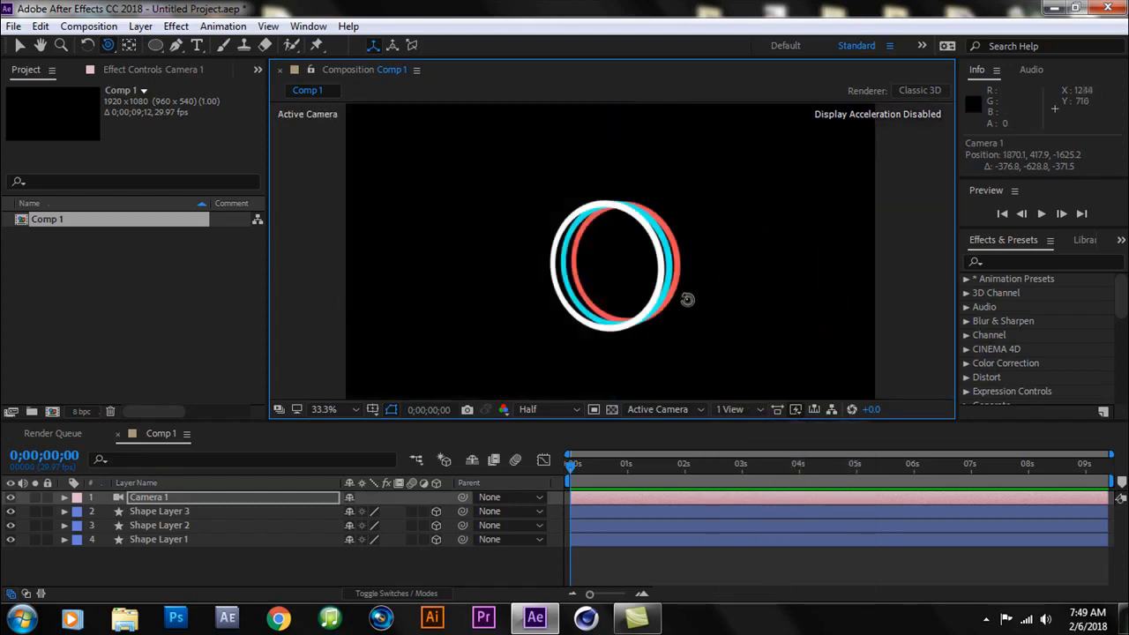
Step: Show Camera 1's Position and set its first keyframe at 0 seconds
left_click_drag(649, 293, 713, 281)
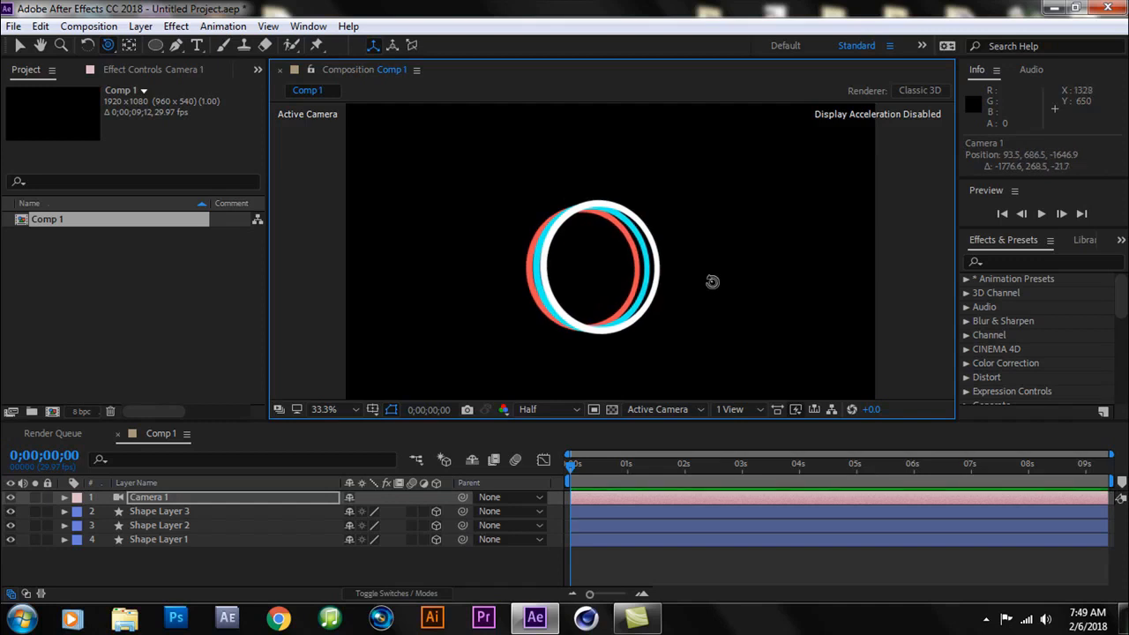
left_click(19, 45)
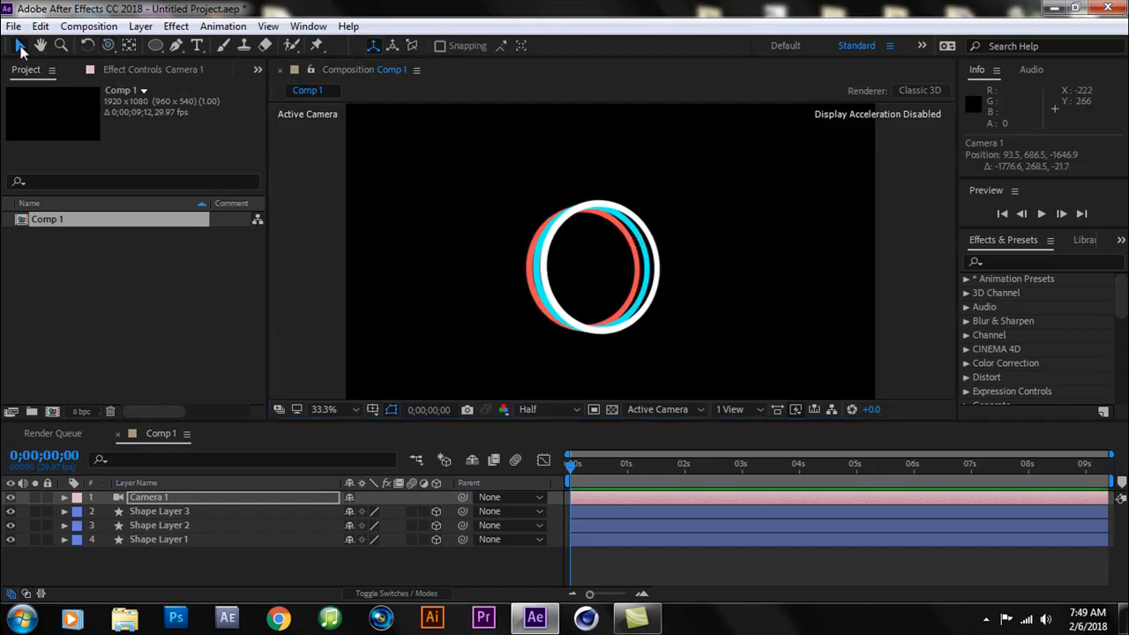
key("Return")
key("Return")
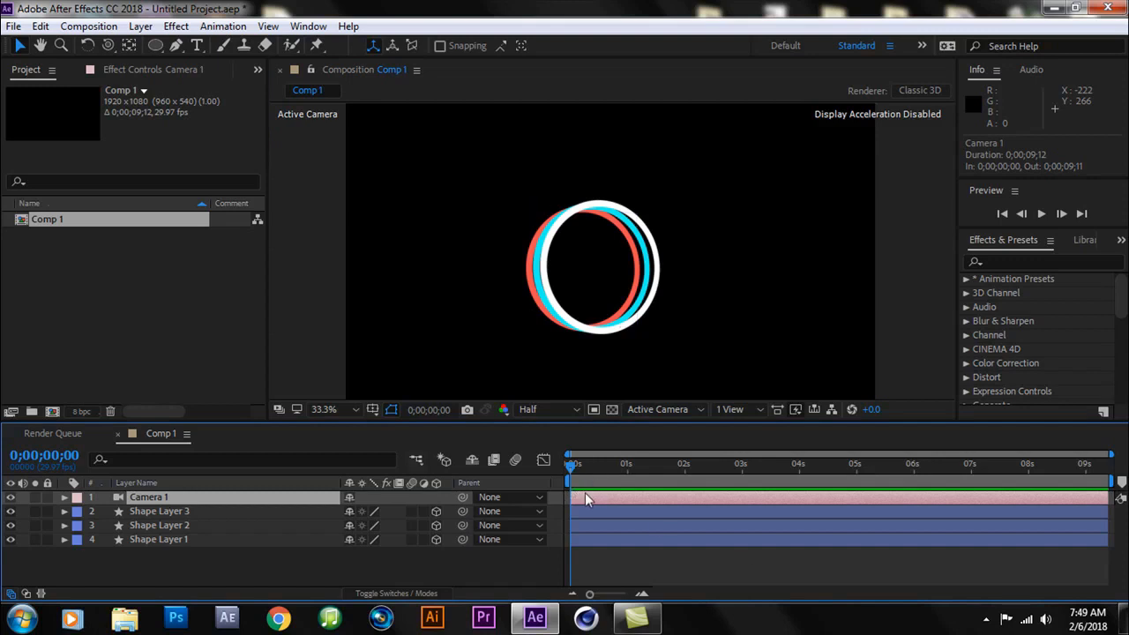
key("p")
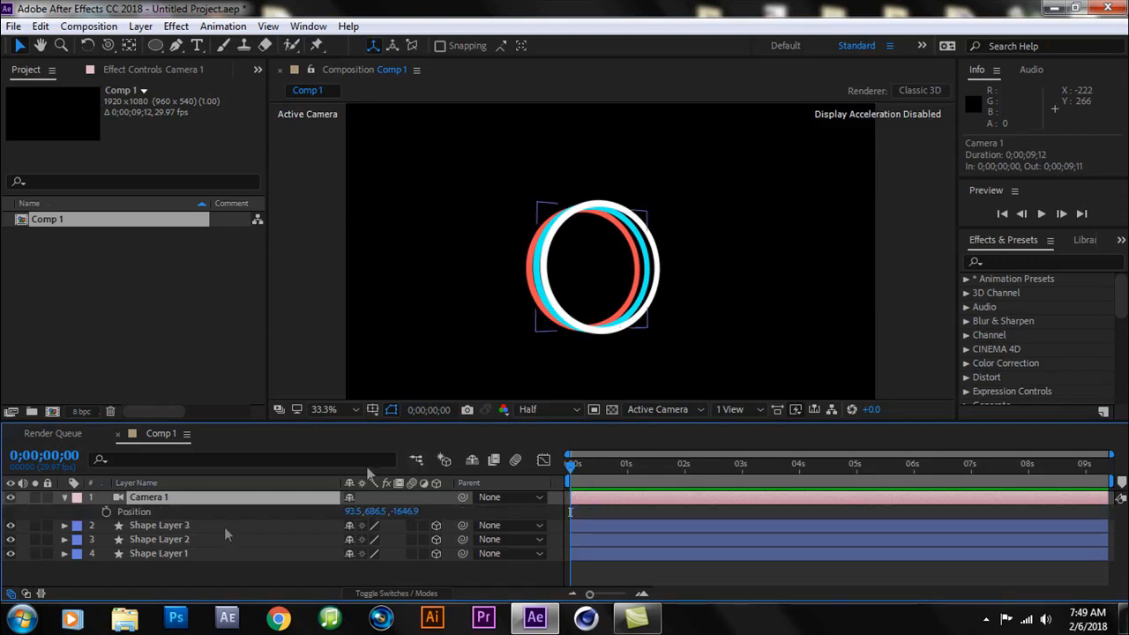
left_click(106, 511)
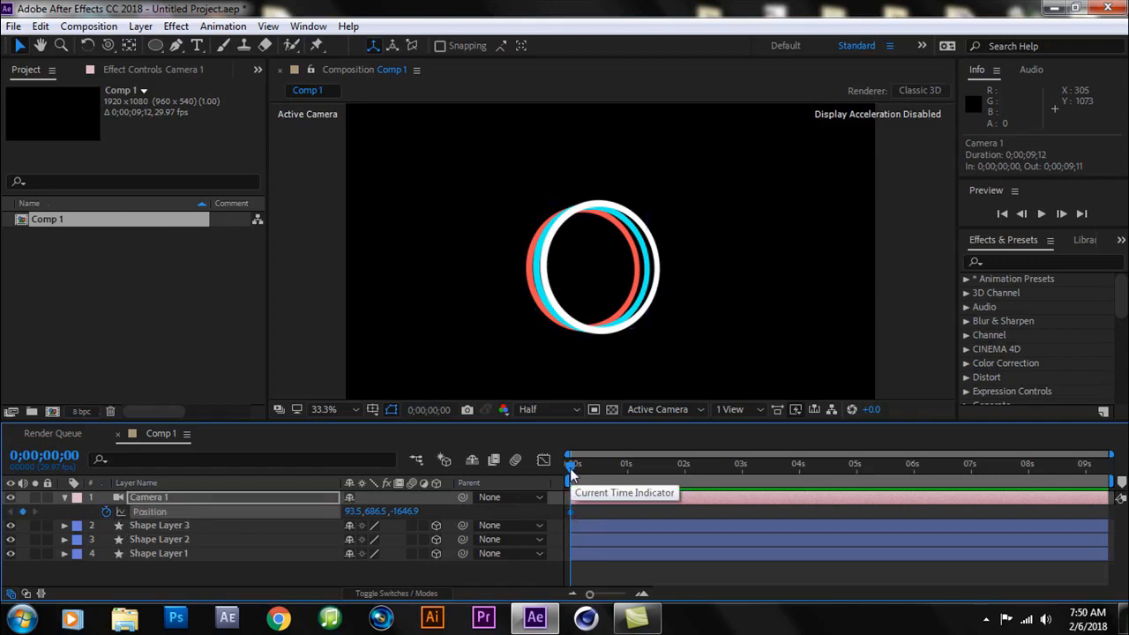
Step: At about 4 seconds, orbit the camera for a second Position keyframe, end the work area there, and preview
left_click_drag(572, 474, 801, 516)
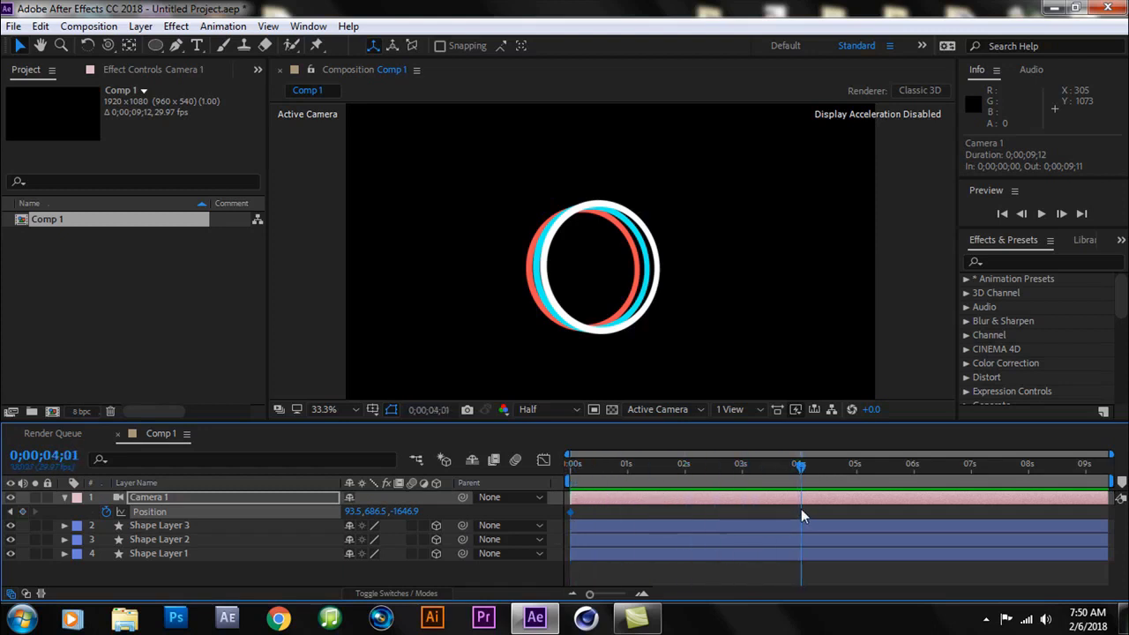
left_click(107, 45)
left_click_drag(641, 248, 559, 235)
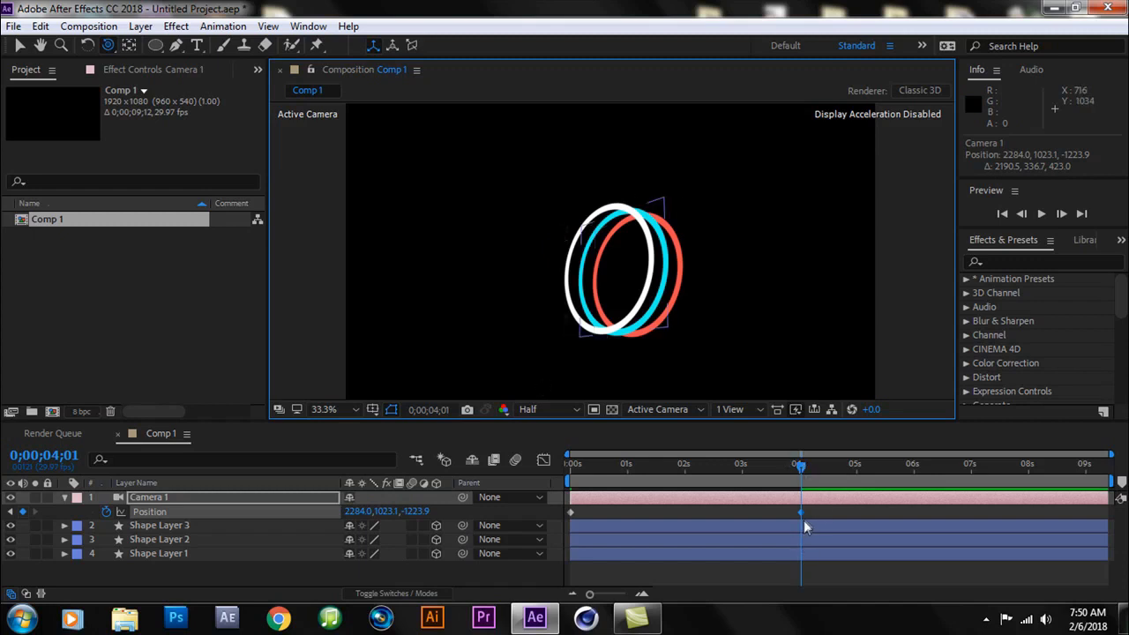
key("n")
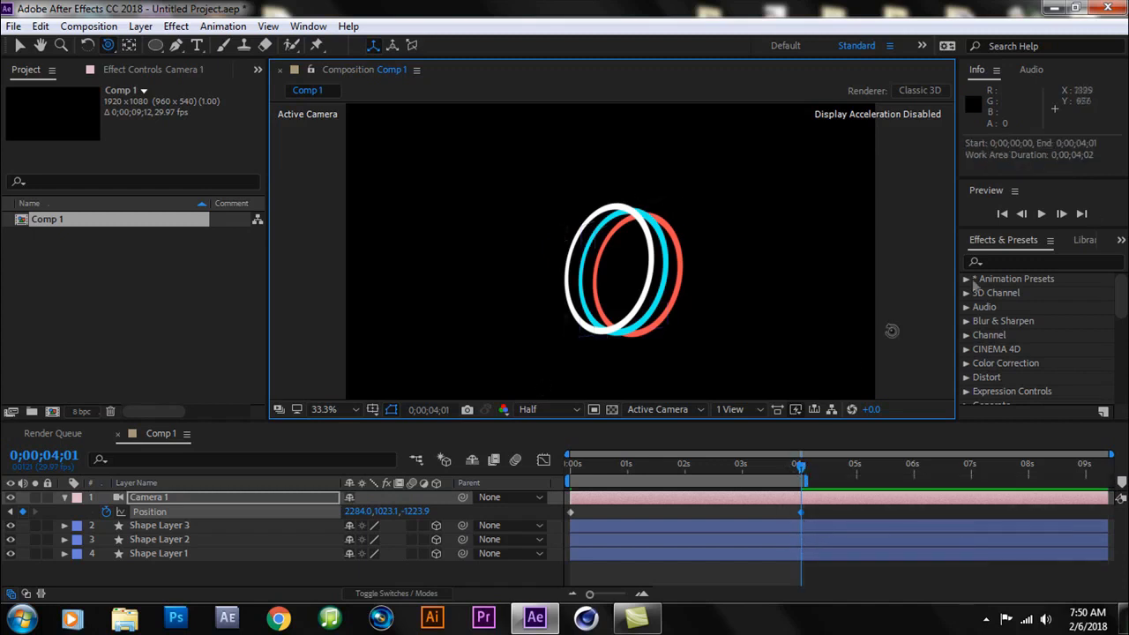
left_click(1042, 214)
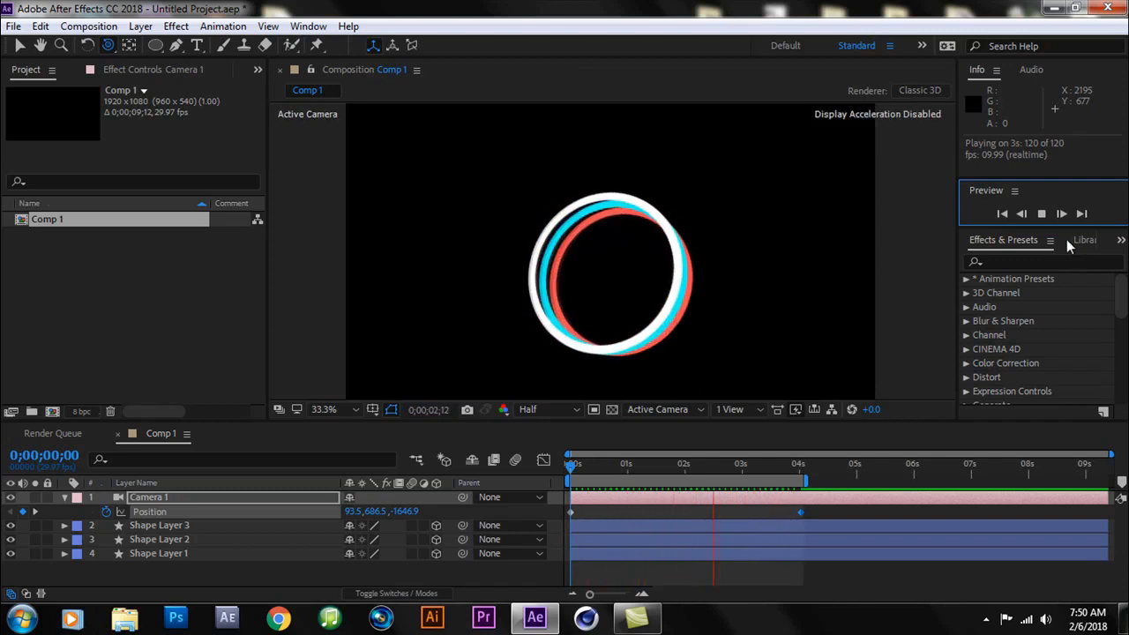
Step: Stop the preview and expand Camera 1's Transform and Camera Options properties
left_click(1041, 213)
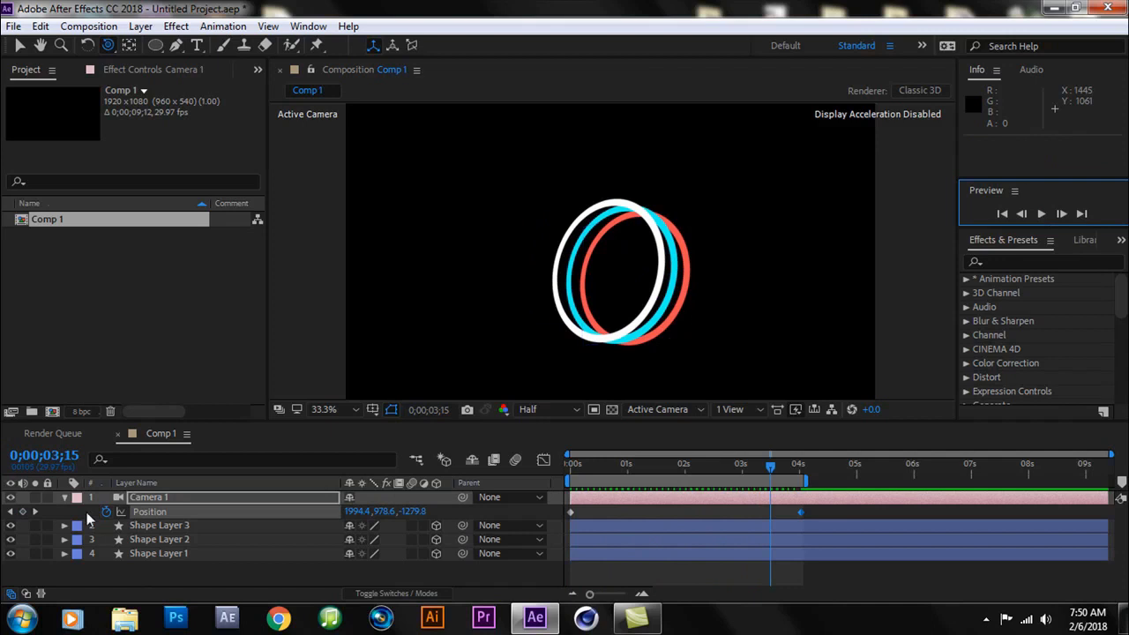
left_click(64, 496)
left_click(63, 497)
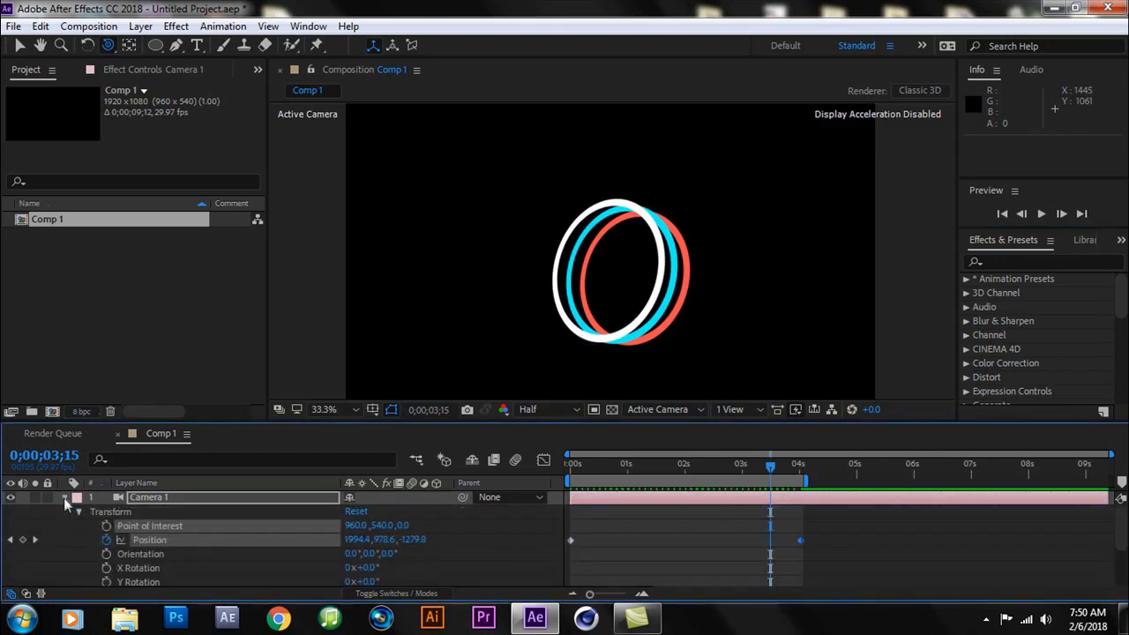
scroll(112, 521, "down", 2)
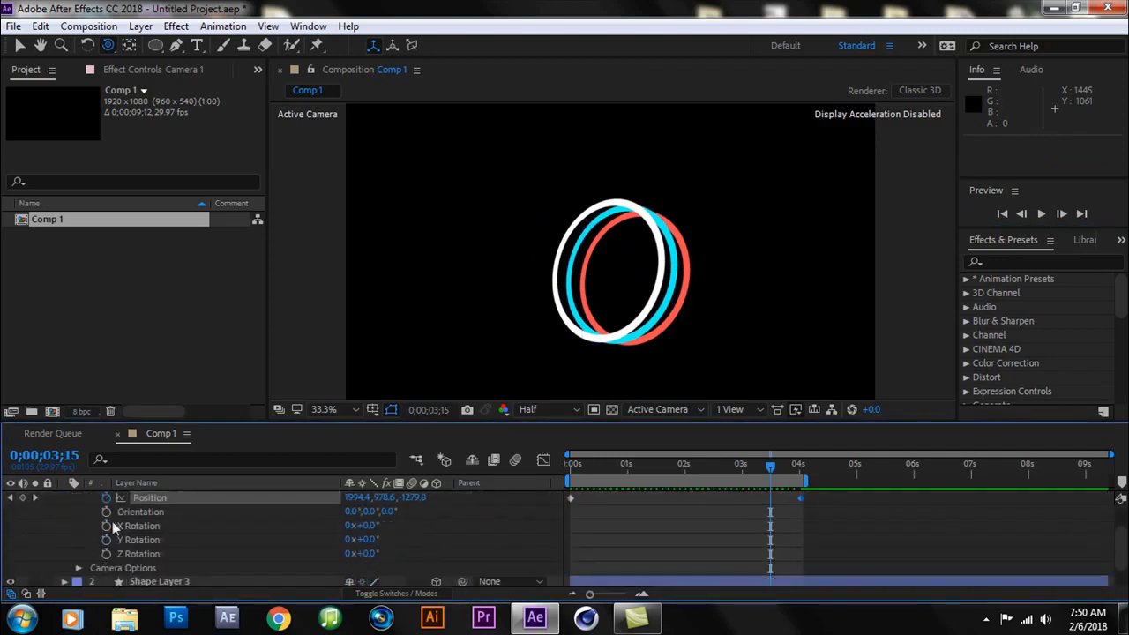
left_click(78, 569)
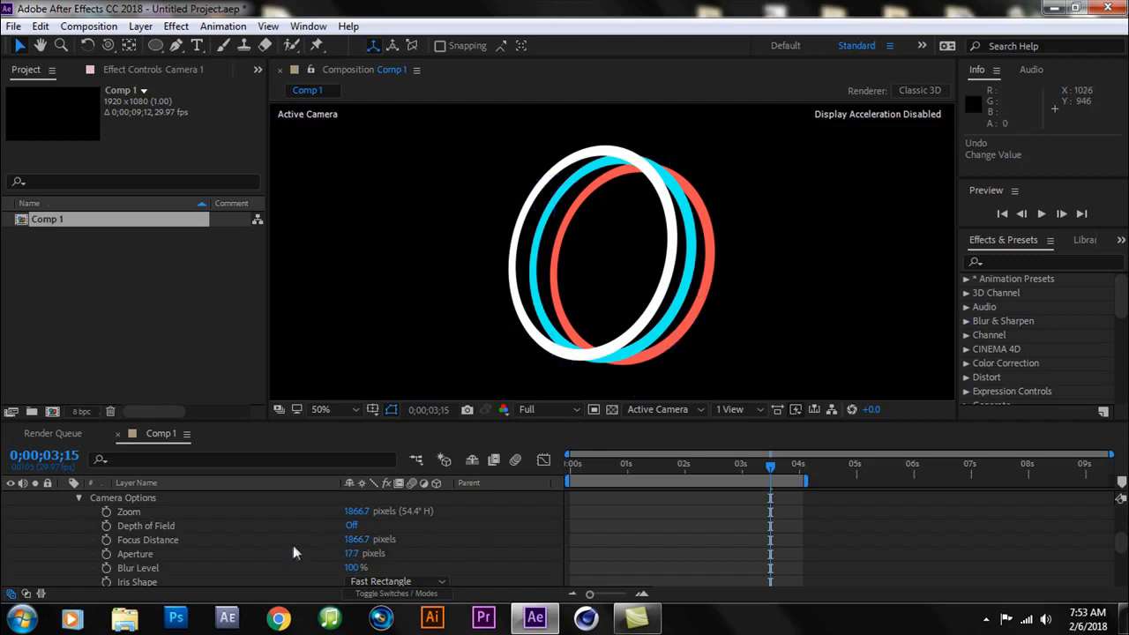
Step: Turn Camera 1's Depth of Field on and raise Aperture to 355.7 pixels
left_click(352, 527)
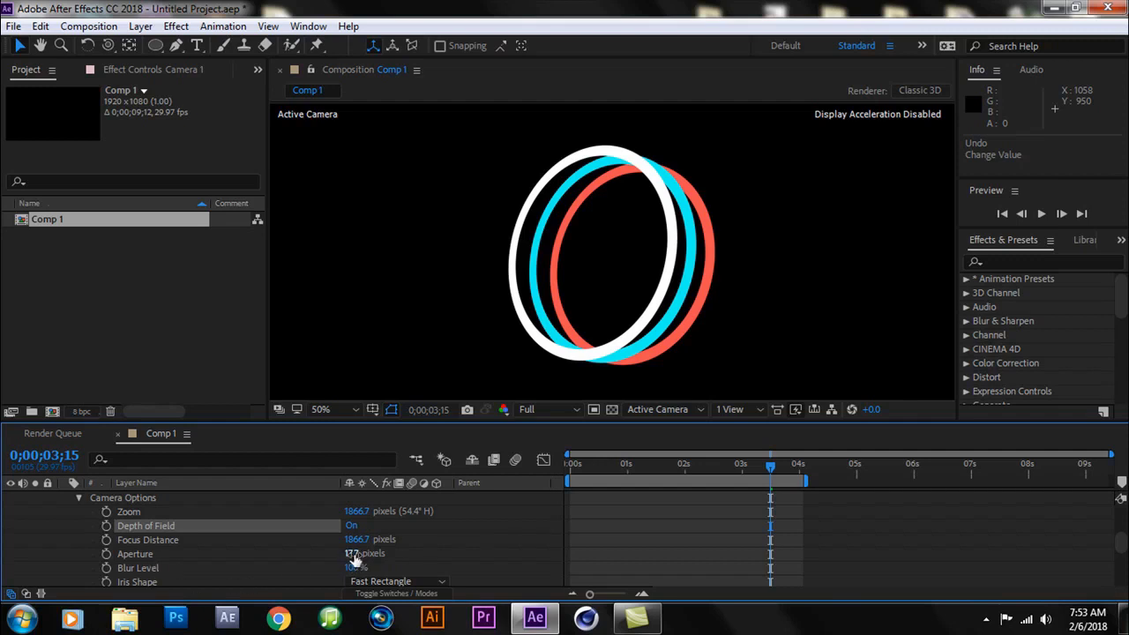
left_click_drag(351, 556, 517, 546)
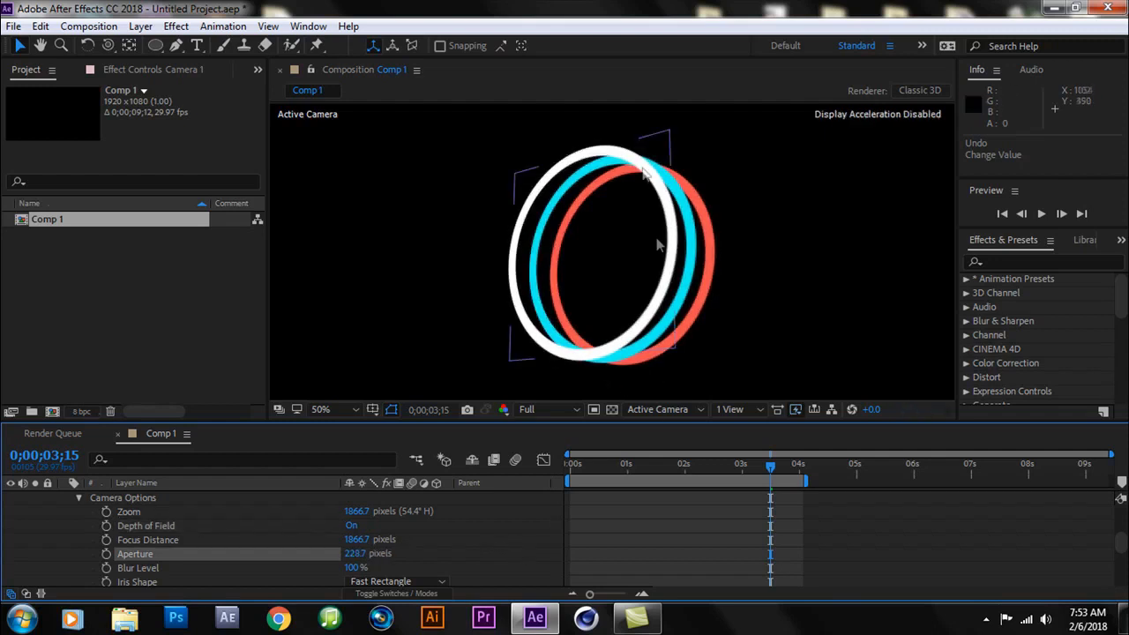
left_click_drag(353, 554, 446, 553)
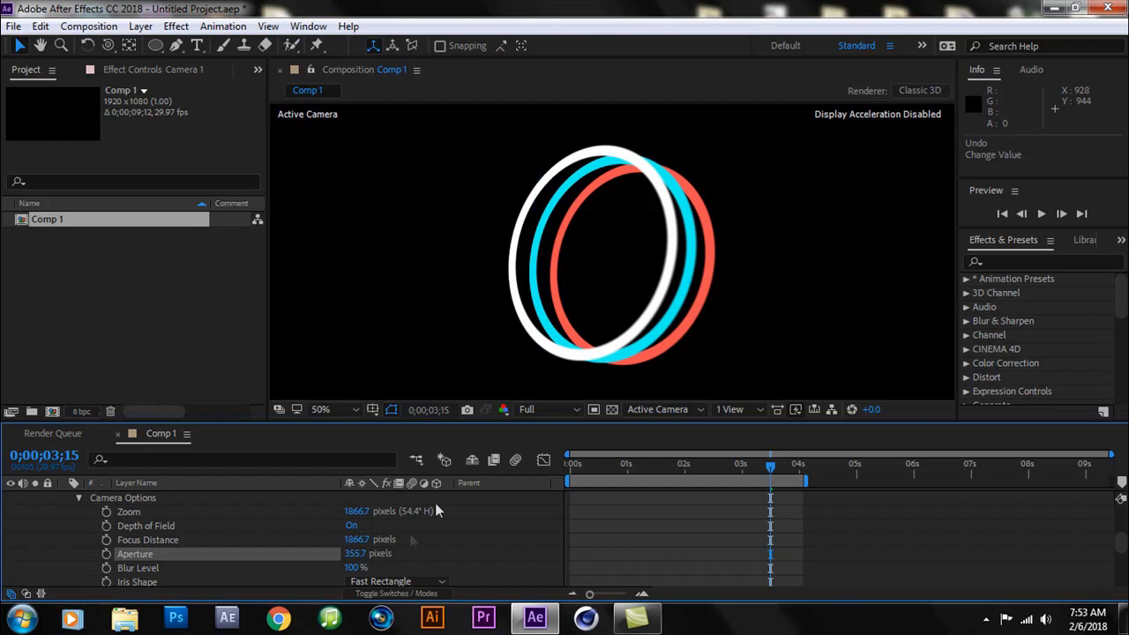
Step: Set Focus Distance to 1936.7 pixels and return to the start of the timeline
left_click(180, 539)
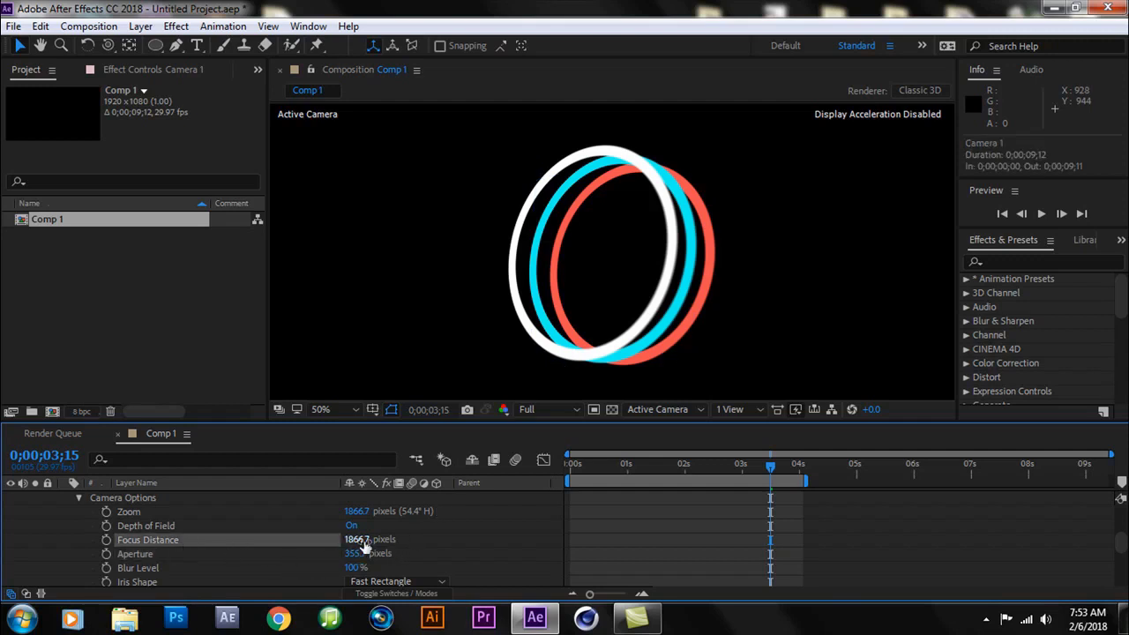
left_click_drag(353, 539, 317, 539)
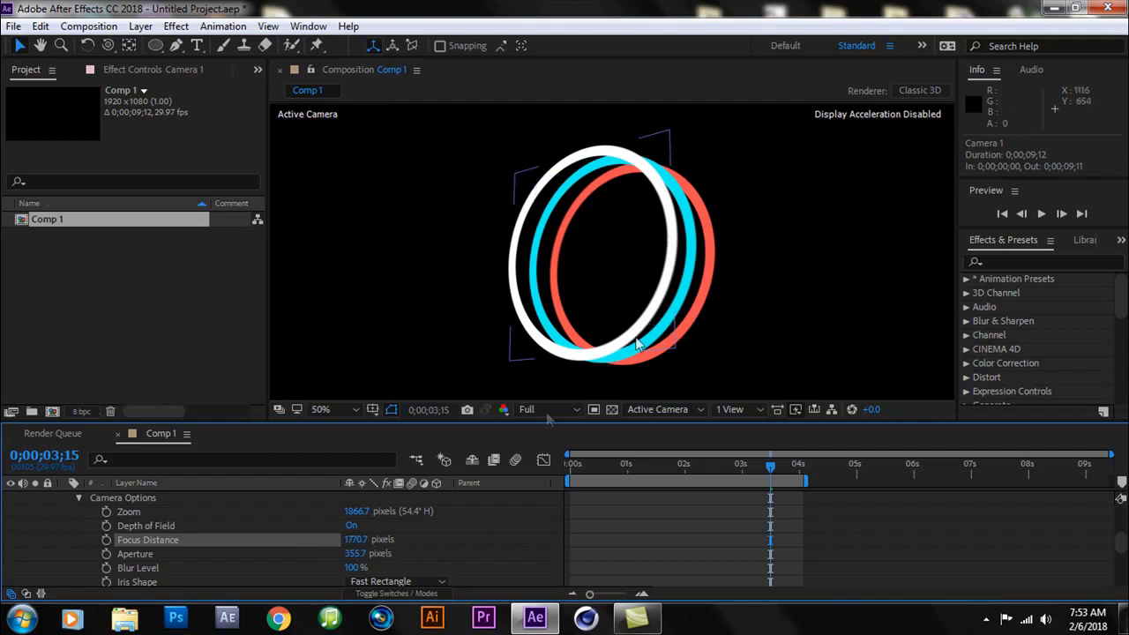
left_click_drag(400, 526, 458, 527)
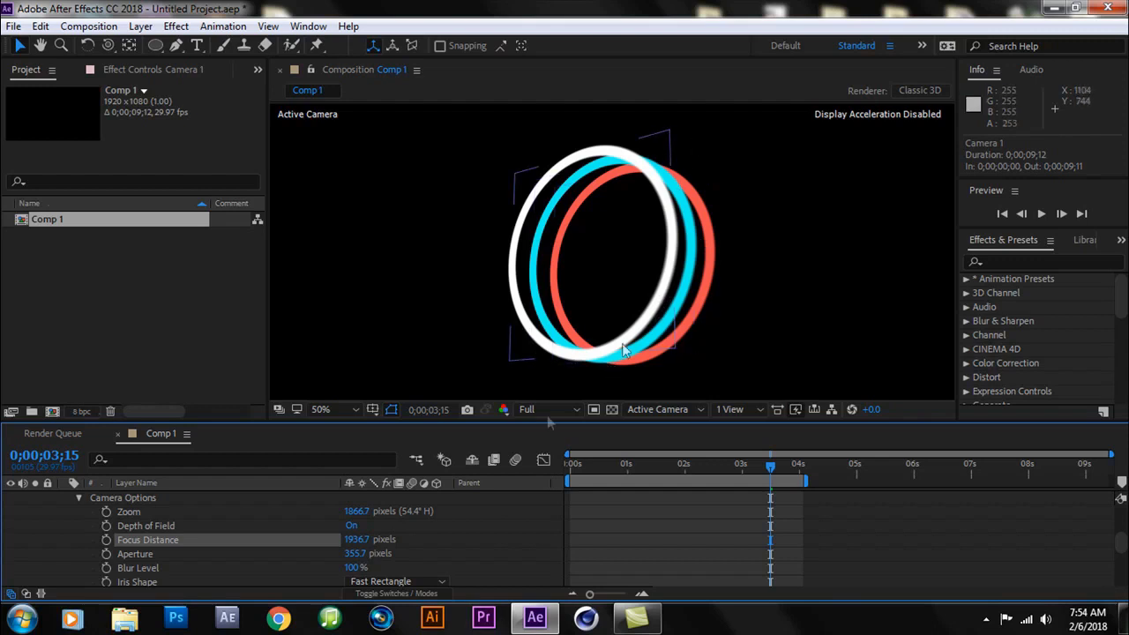
left_click(178, 568)
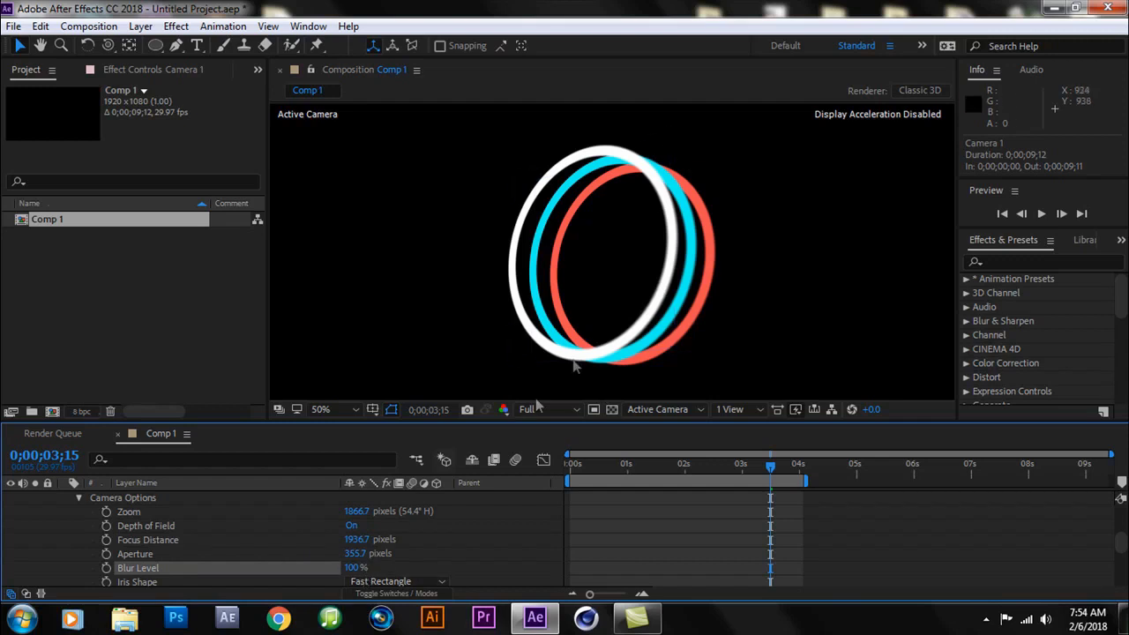
left_click(1002, 214)
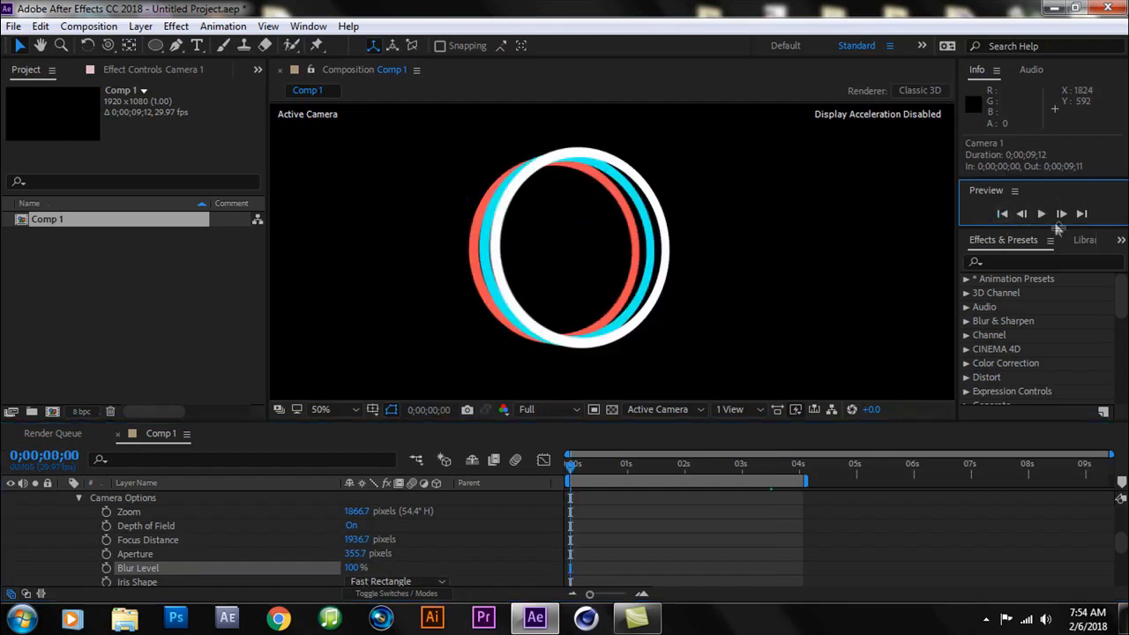
Step: Play the blurred ring preview, then scrub Aperture to 328.7 and Focus Distance to 1908.7 pixels
left_click(1042, 213)
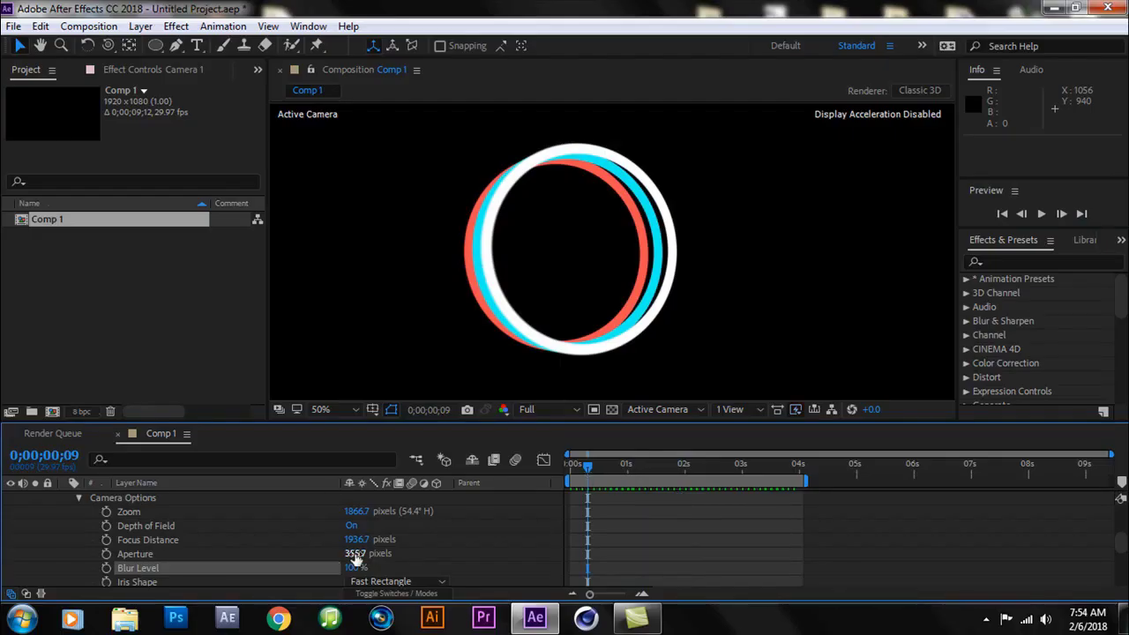
left_click_drag(355, 553, 342, 544)
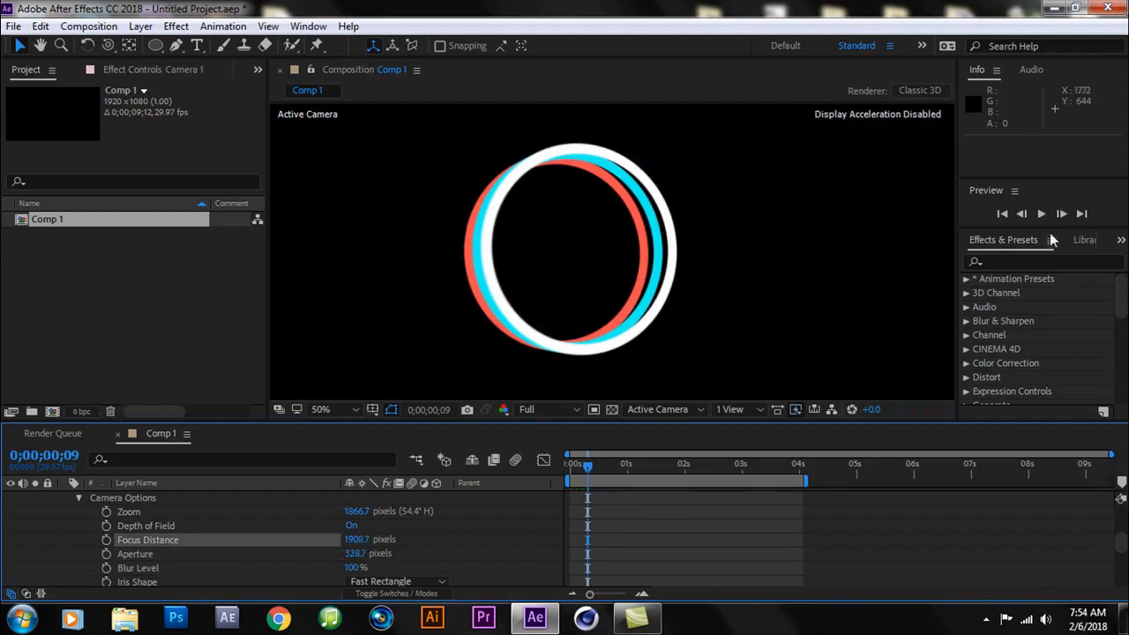
Step: Play the final preview of the rings with the reduced depth-of-field blur
left_click(1041, 214)
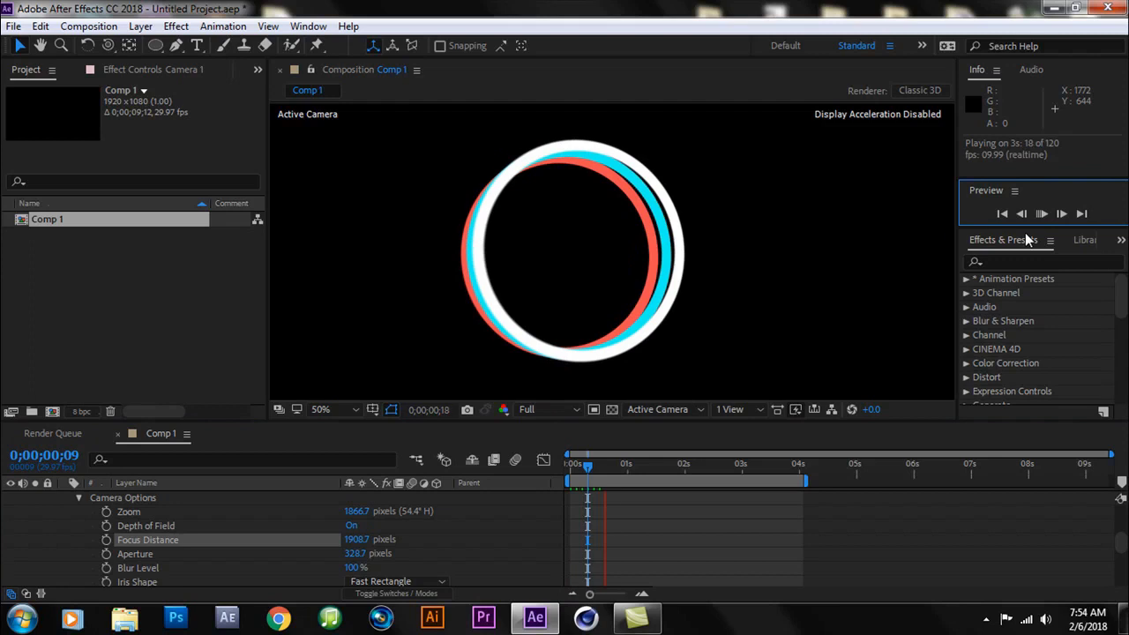